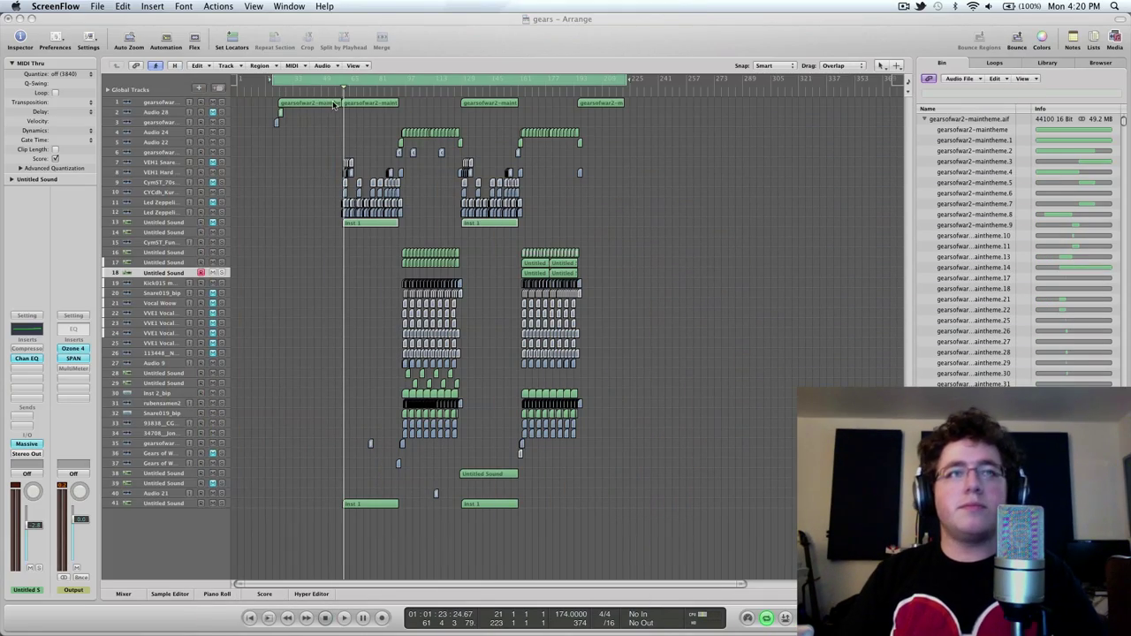
# Step: Select the main theme sample track, enlarge it to show its waveform, and zoom in on the intro
pyautogui.click(329, 122)
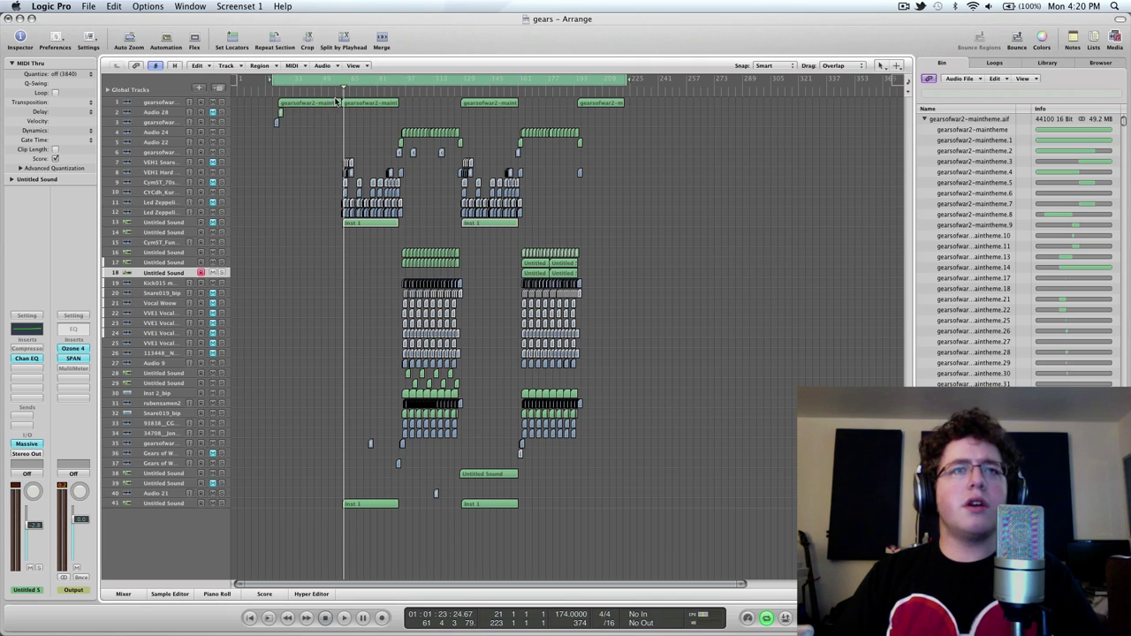
pyautogui.click(185, 102)
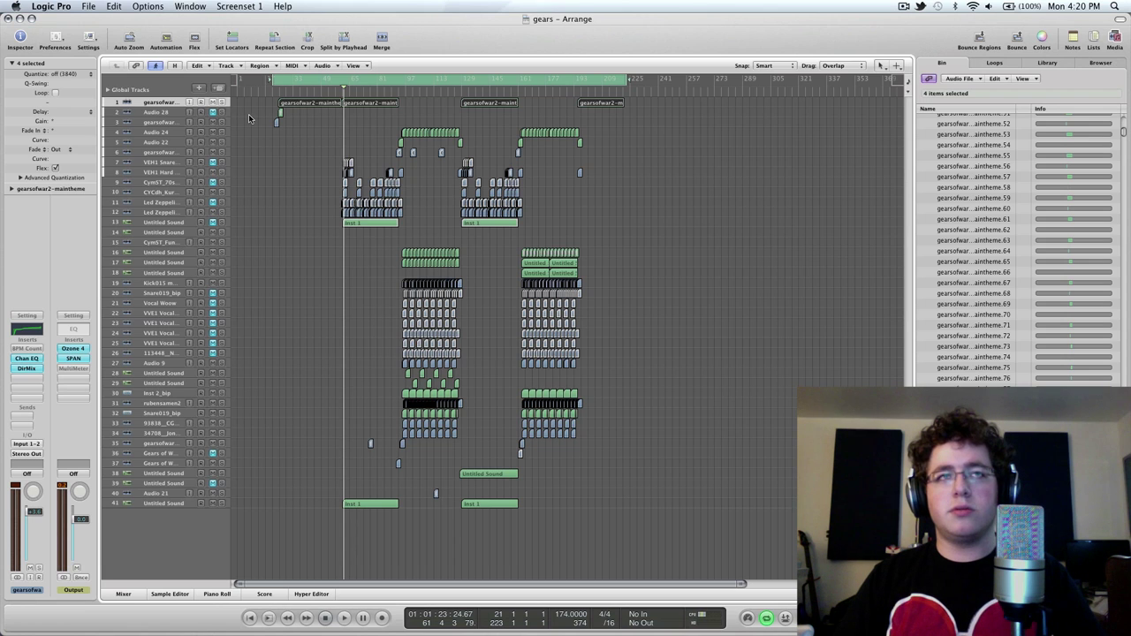
pyautogui.hotkey('ctrl', 'z')
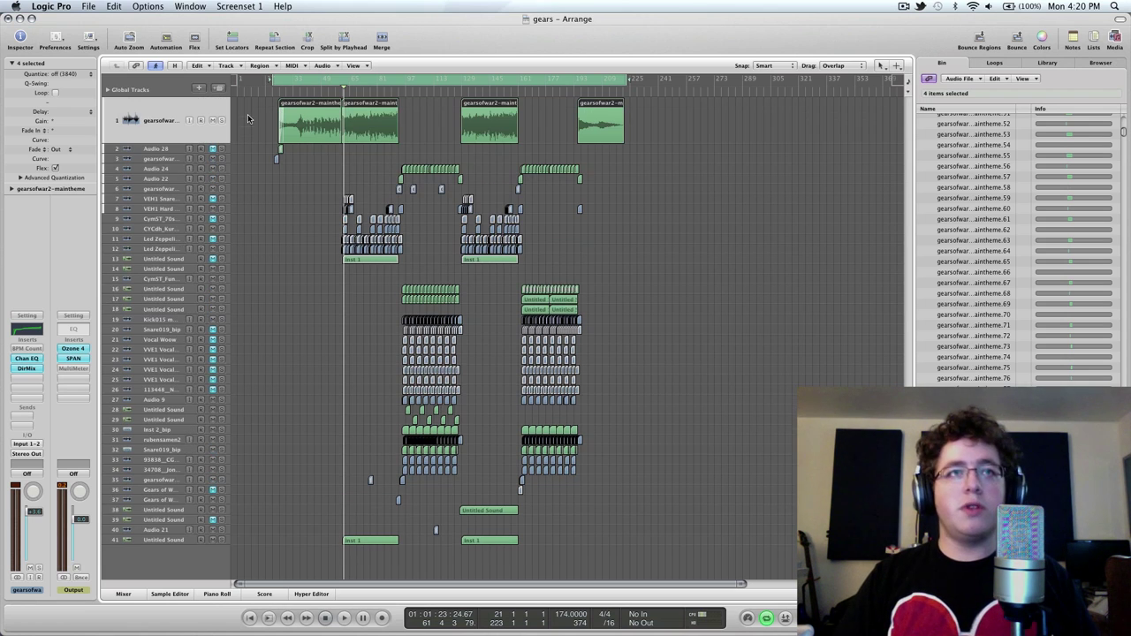
pyautogui.press('super+Down')
pyautogui.press('super+Down')
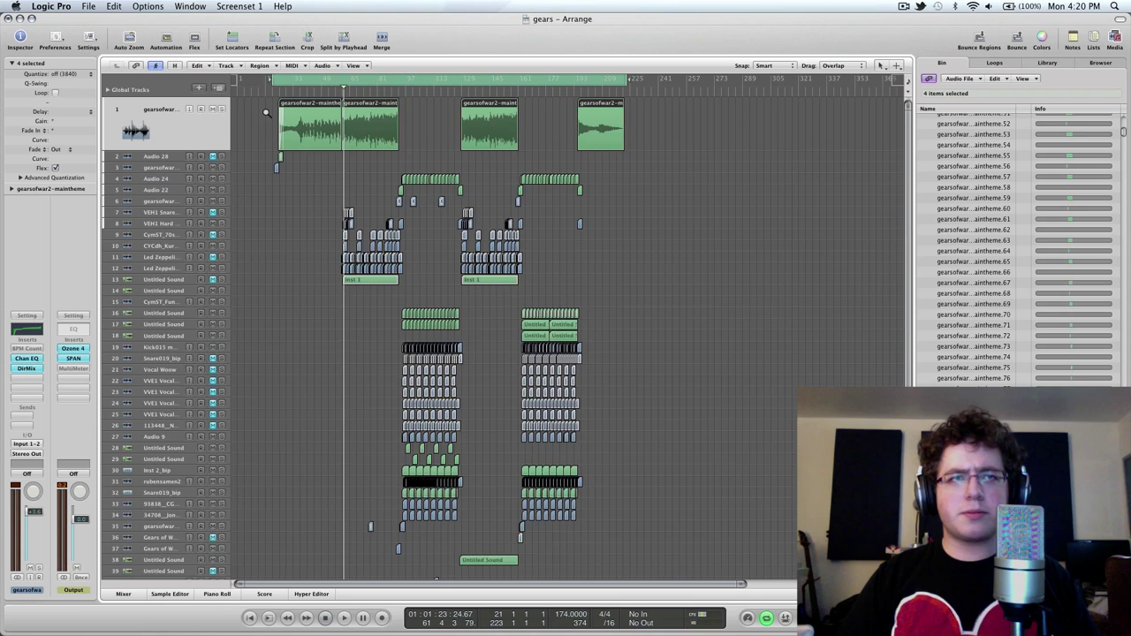
pyautogui.press('super+Right')
pyautogui.press('super+Right')
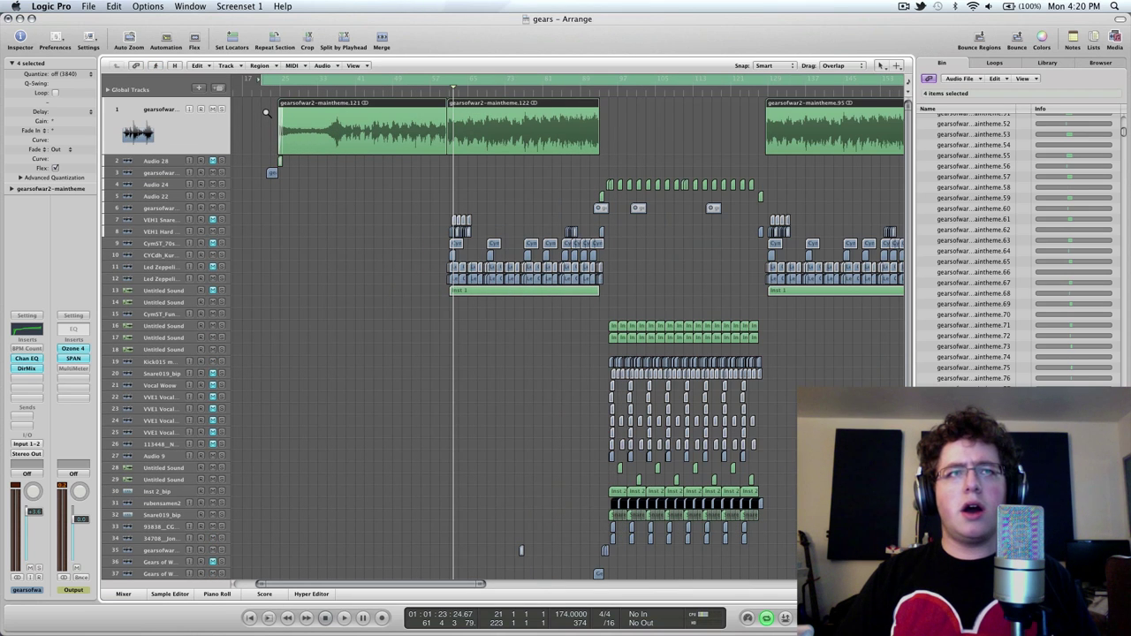
pyautogui.press('super+Right')
pyautogui.press('super+Right')
pyautogui.press('super+Down')
pyautogui.press('super+Down')
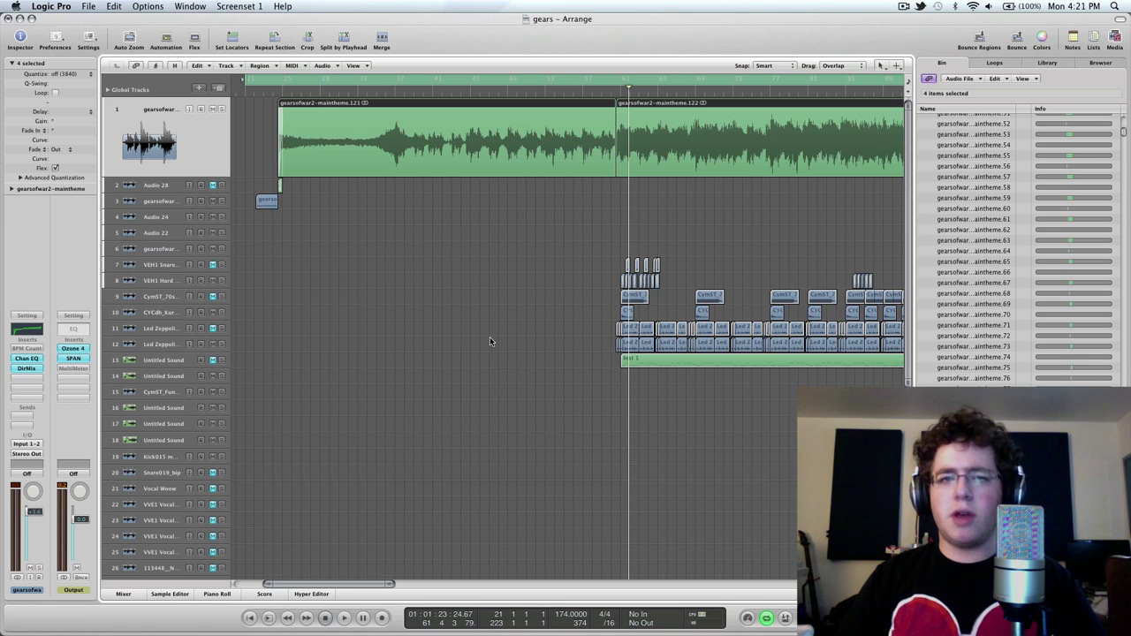
# Step: Play the intro from its start, skip ahead to around bar 59, then deselect the regions
pyautogui.click(279, 94)
pyautogui.press('space')
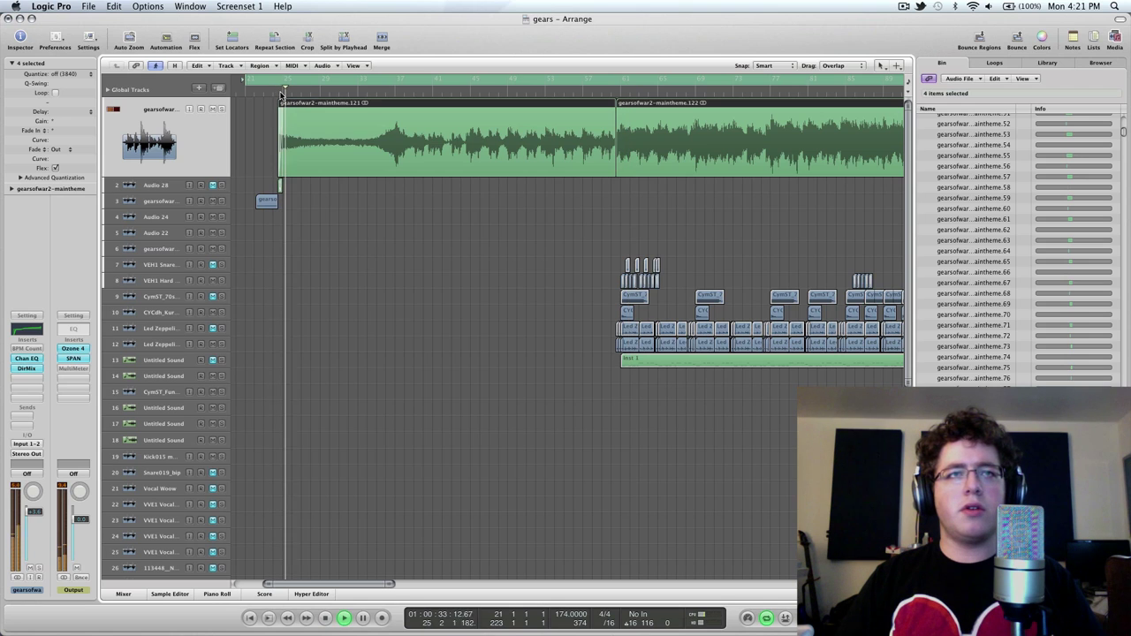
pyautogui.click(389, 93)
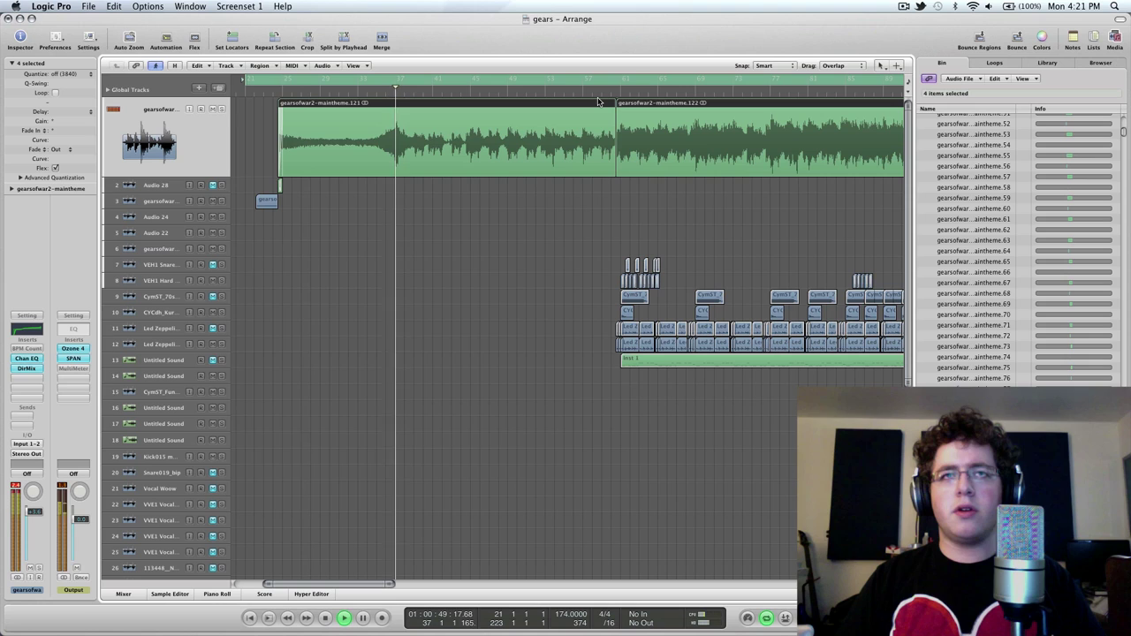
pyautogui.click(598, 94)
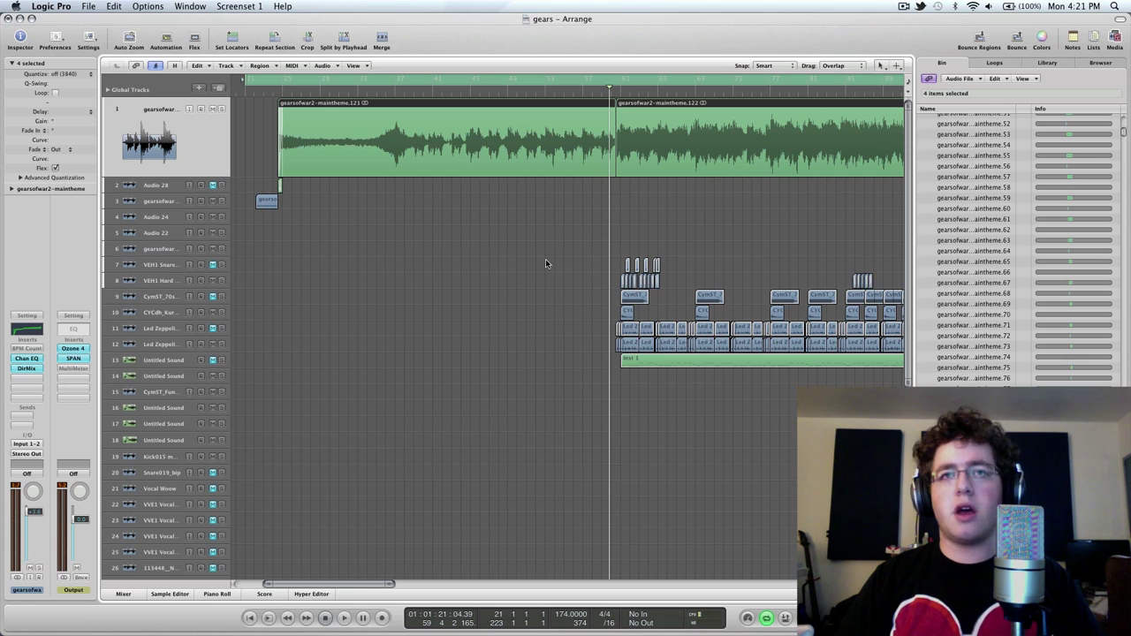
pyautogui.click(555, 239)
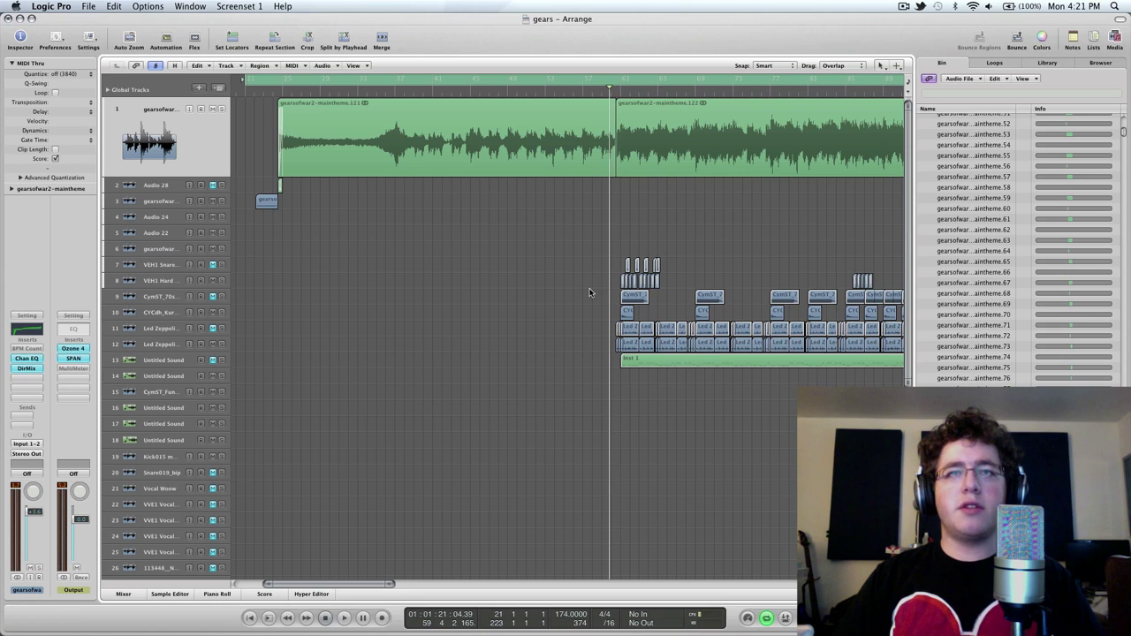
# Step: Play the arrangement briefly, then replay from around bar 60 and stop
pyautogui.moveTo(361, 585); pyautogui.dragTo(401, 584)
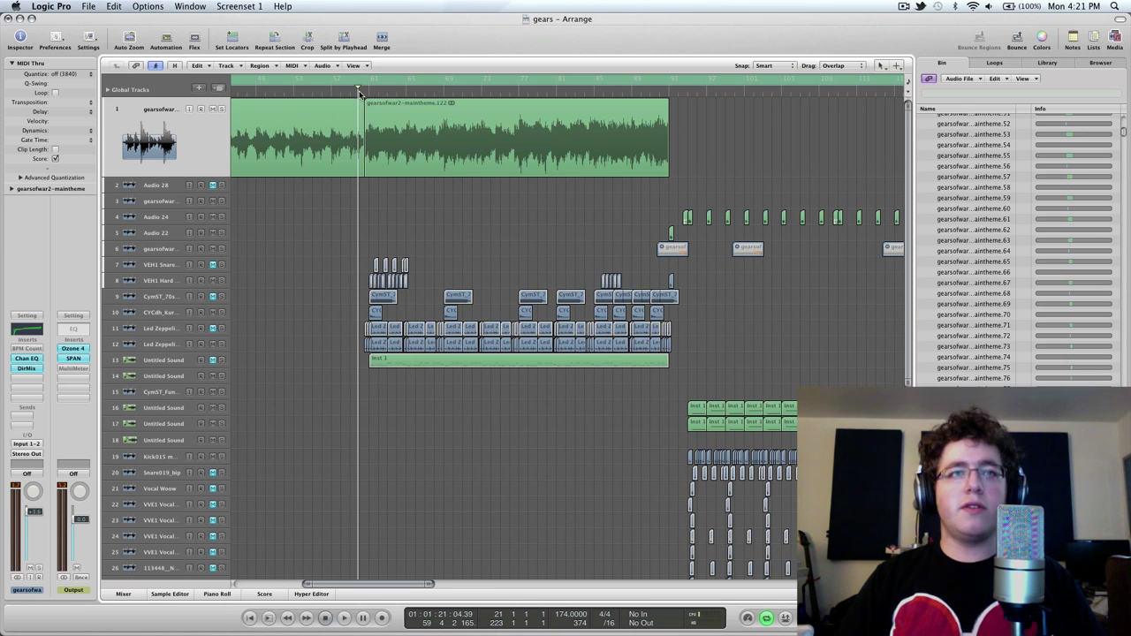
pyautogui.press('space')
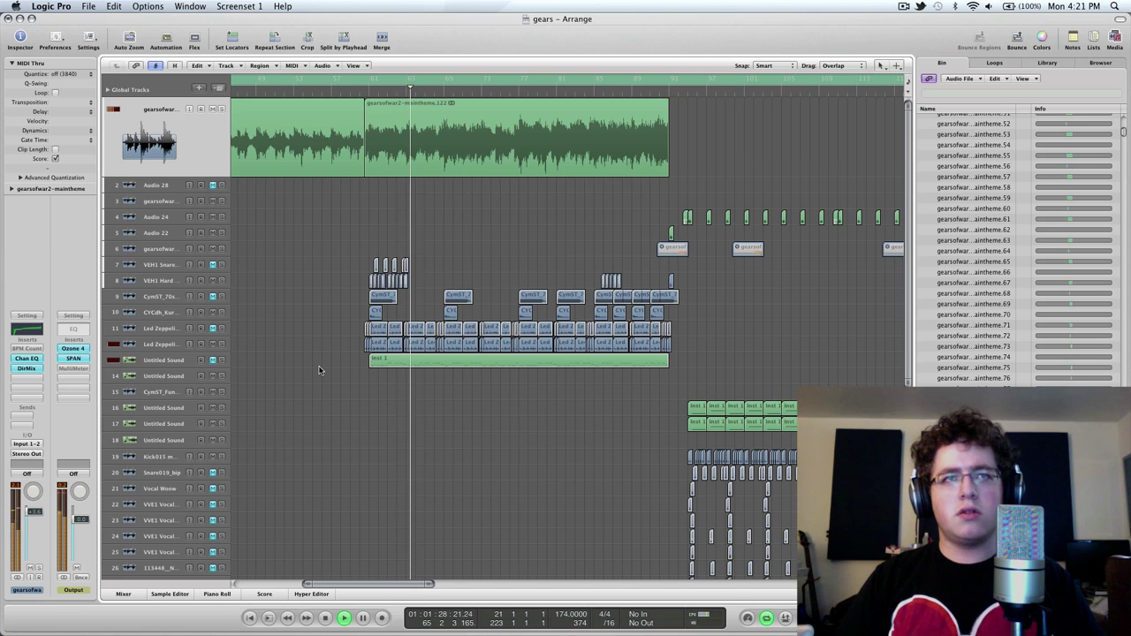
pyautogui.press('space')
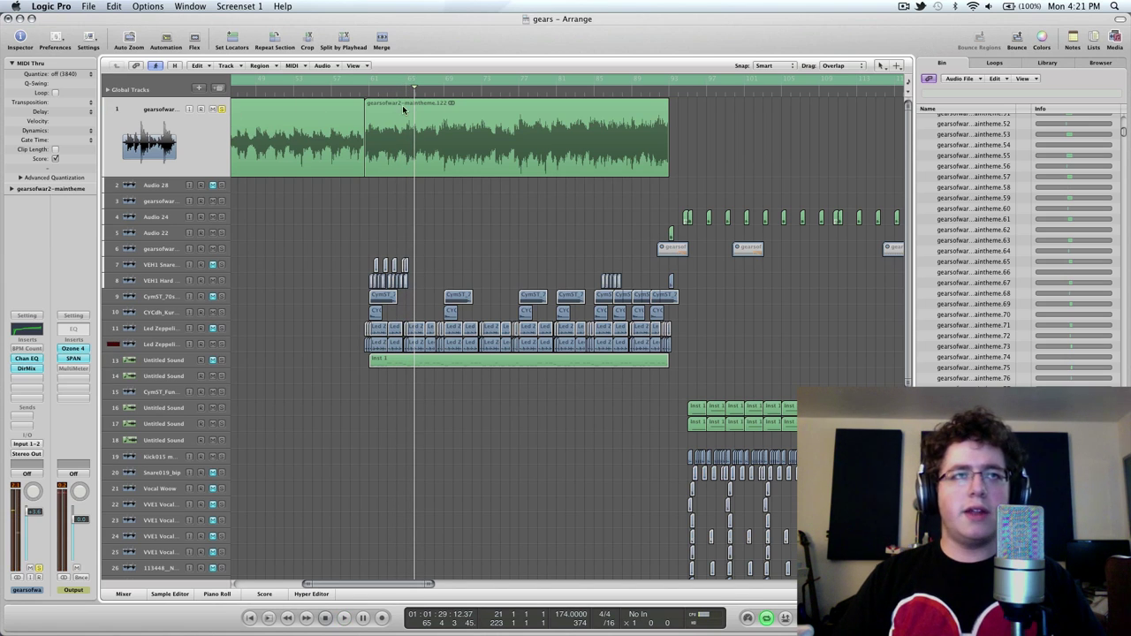
pyautogui.click(367, 93)
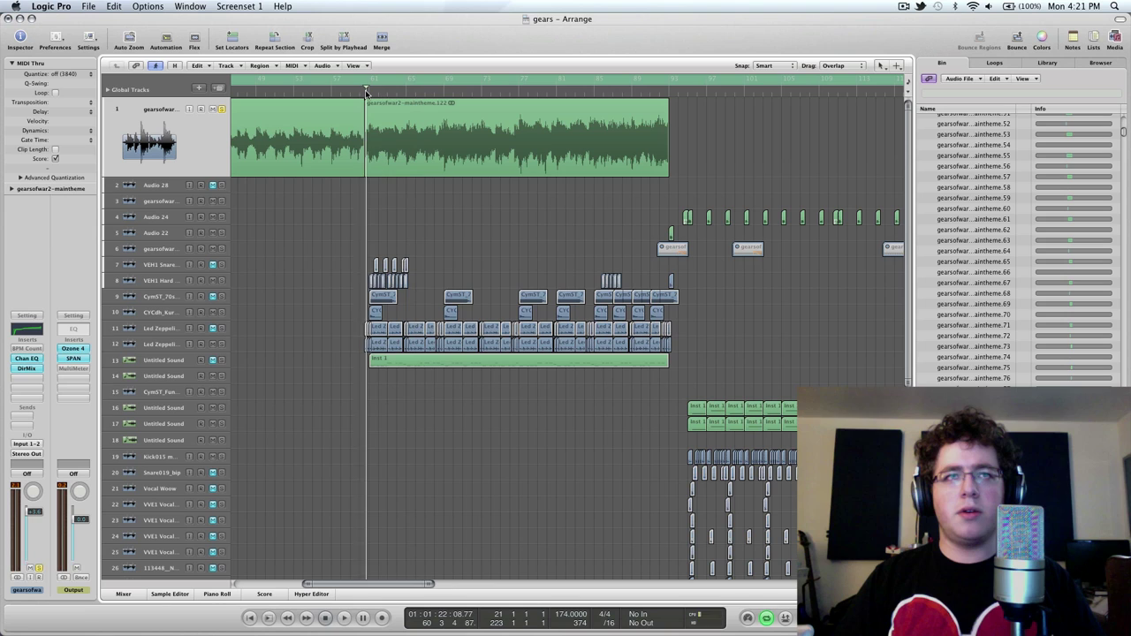
pyautogui.press('space')
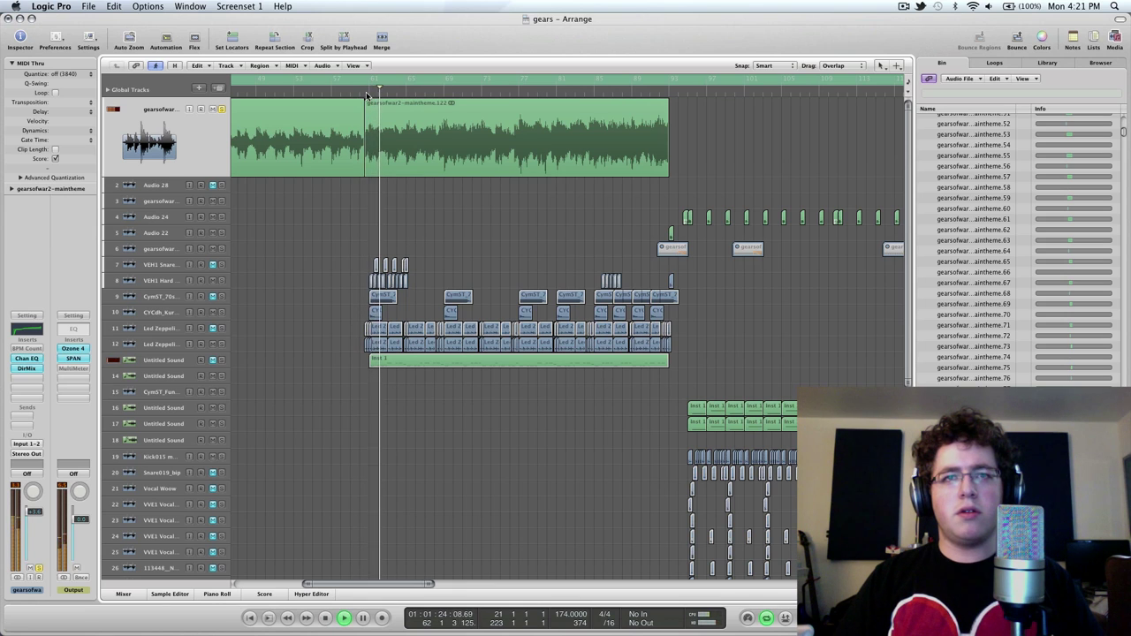
pyautogui.press('space')
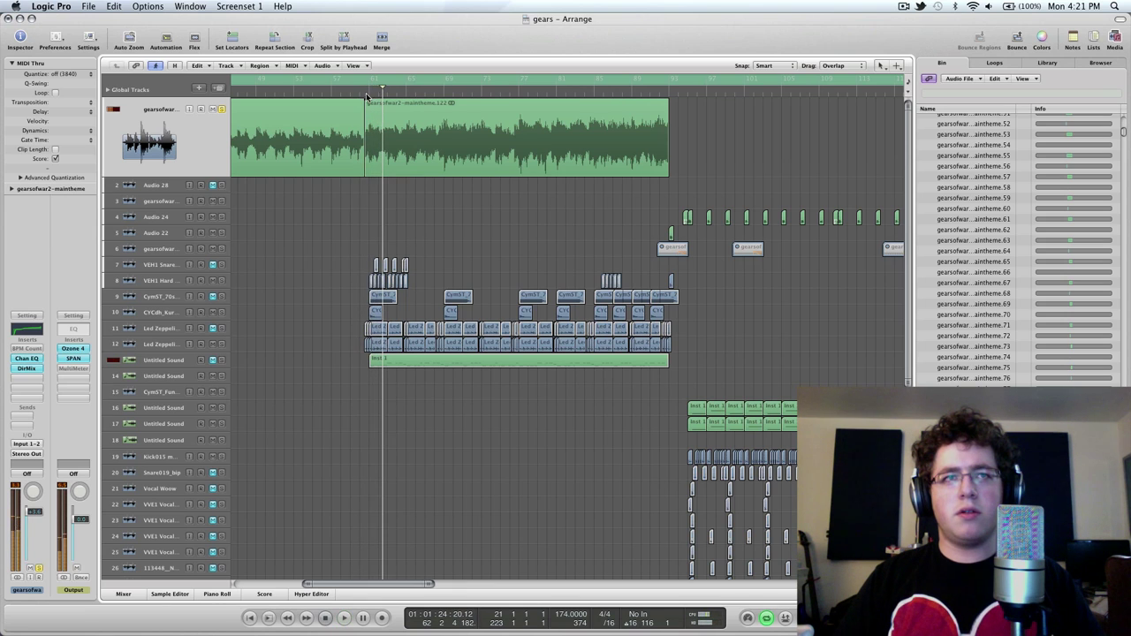
# Step: Solo tracks 12 and 41, turn off cycle playback, and play from bar 60
pyautogui.click(221, 343)
pyautogui.scroll(-5, 327, 354)
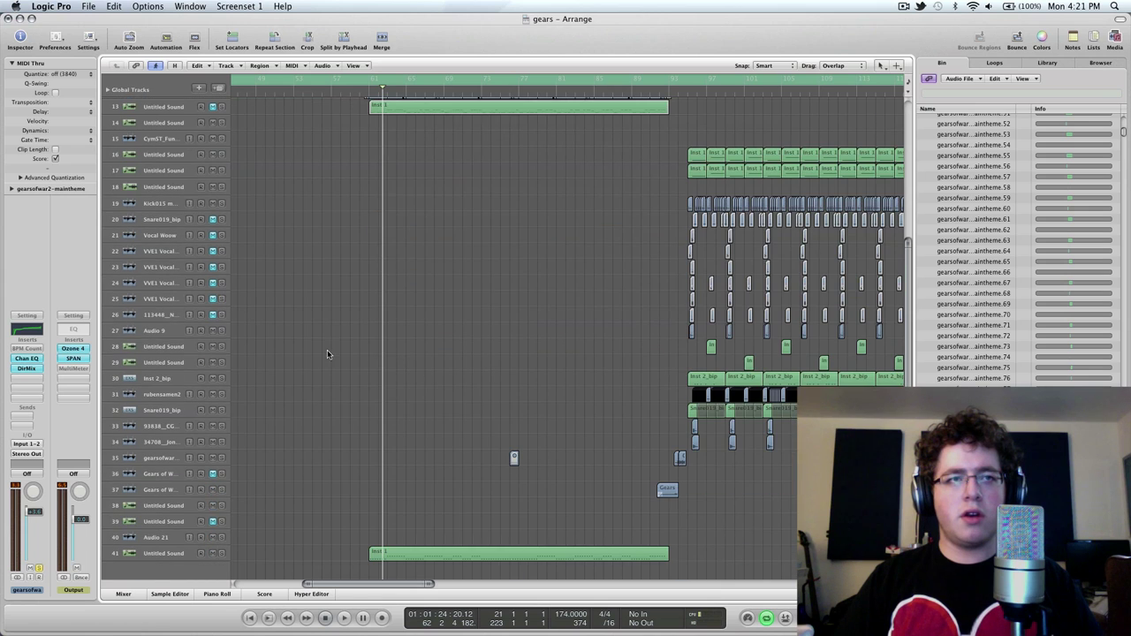
pyautogui.click(221, 553)
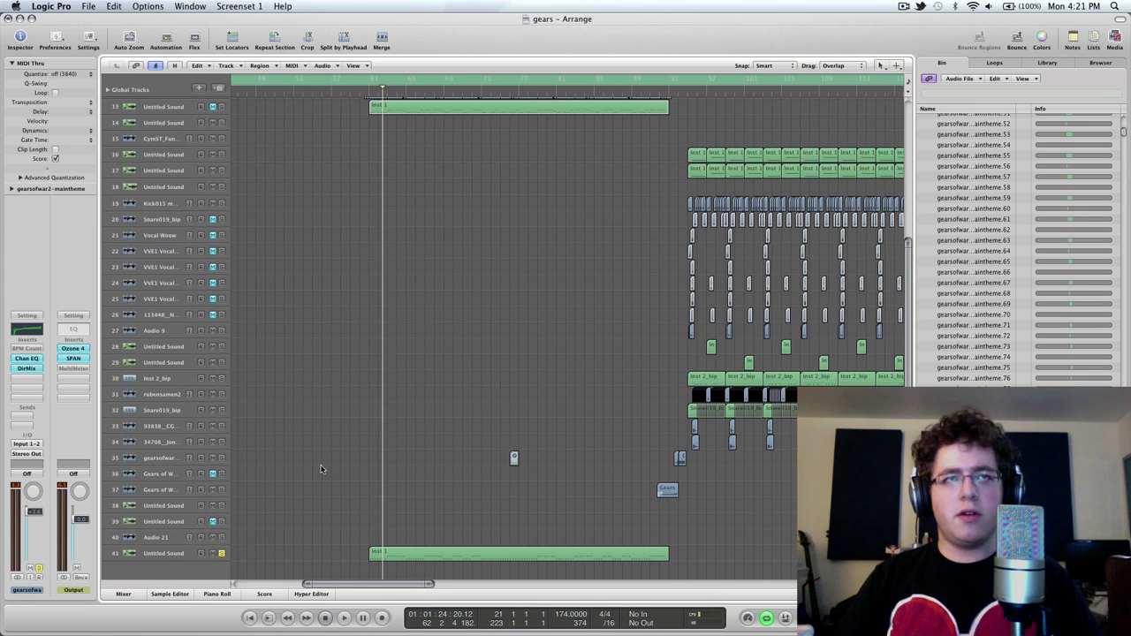
pyautogui.click(496, 92)
pyautogui.doubleClick(497, 92)
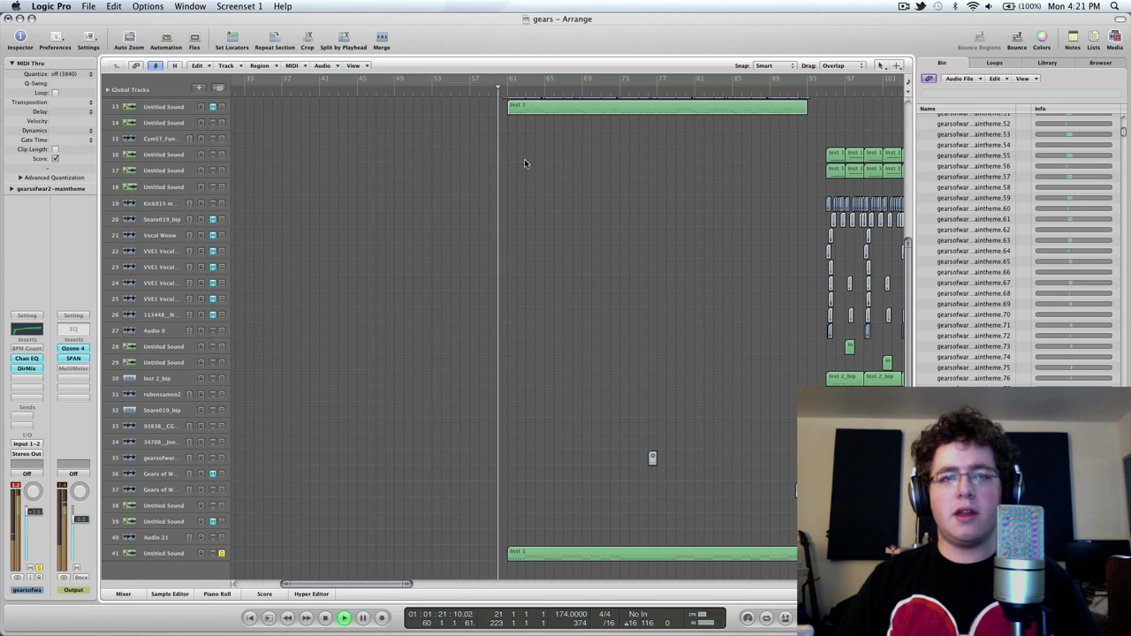
# Step: Also solo the main theme track while the section plays
pyautogui.scroll(3, 578, 244)
pyautogui.scroll(5, 578, 243)
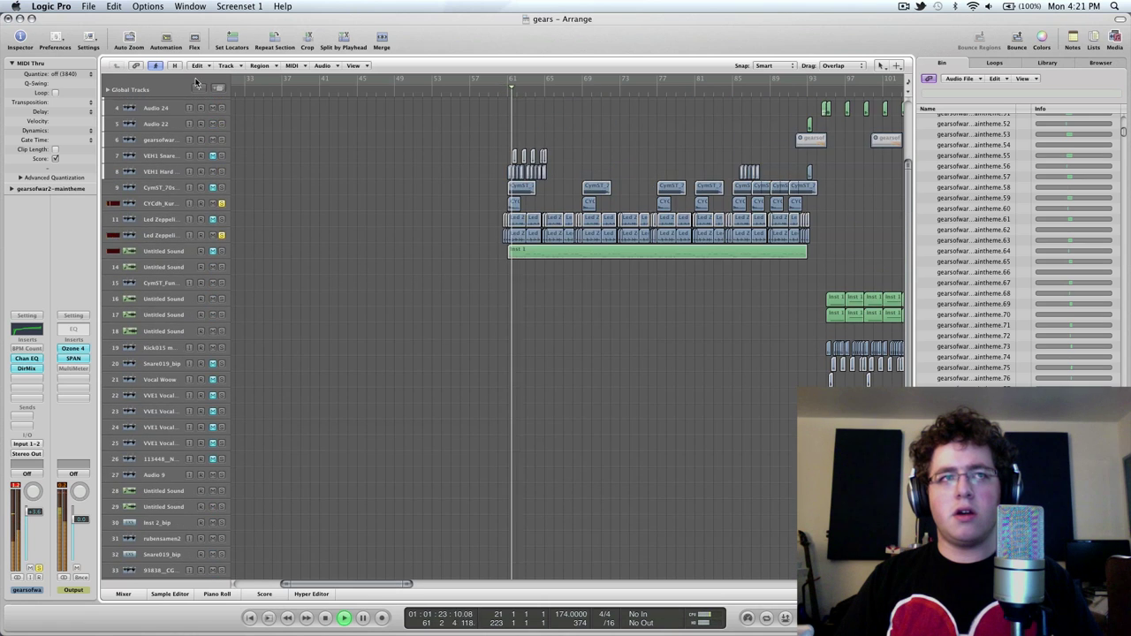
pyautogui.click(220, 109)
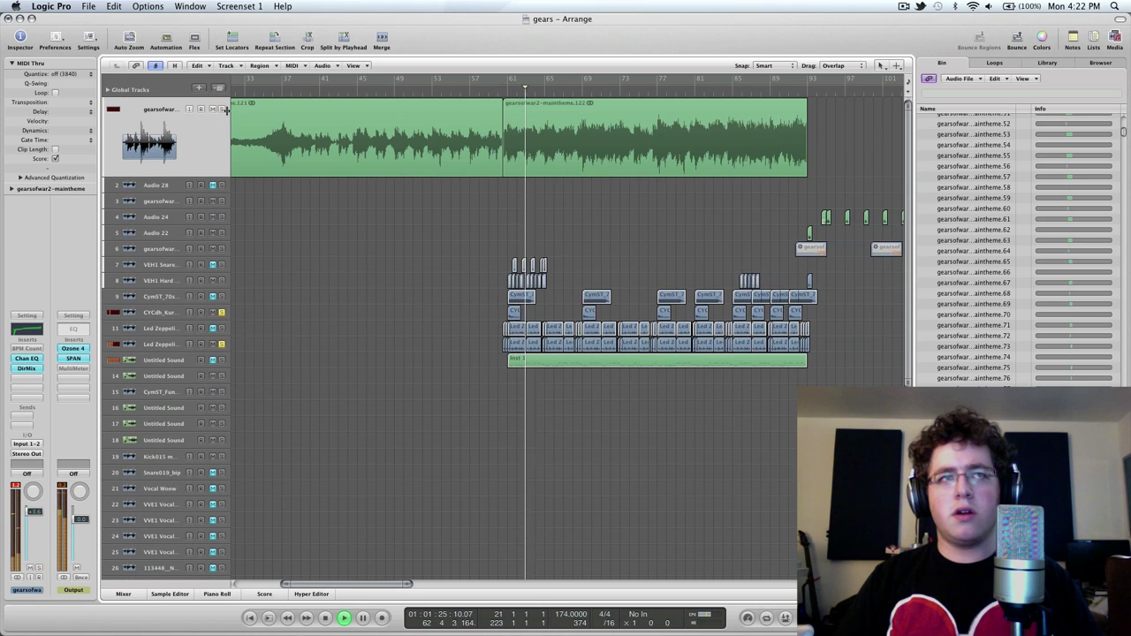
pyautogui.scroll(-5, 460, 167)
pyautogui.scroll(-4, 464, 167)
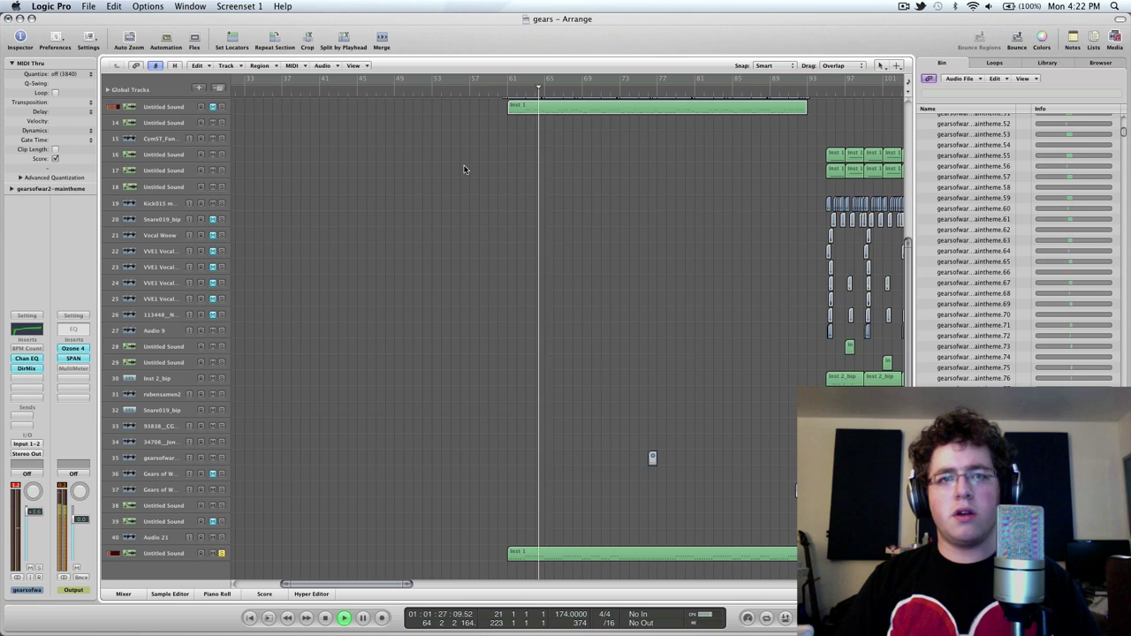
pyautogui.scroll(2, 464, 168)
pyautogui.scroll(-6, 464, 167)
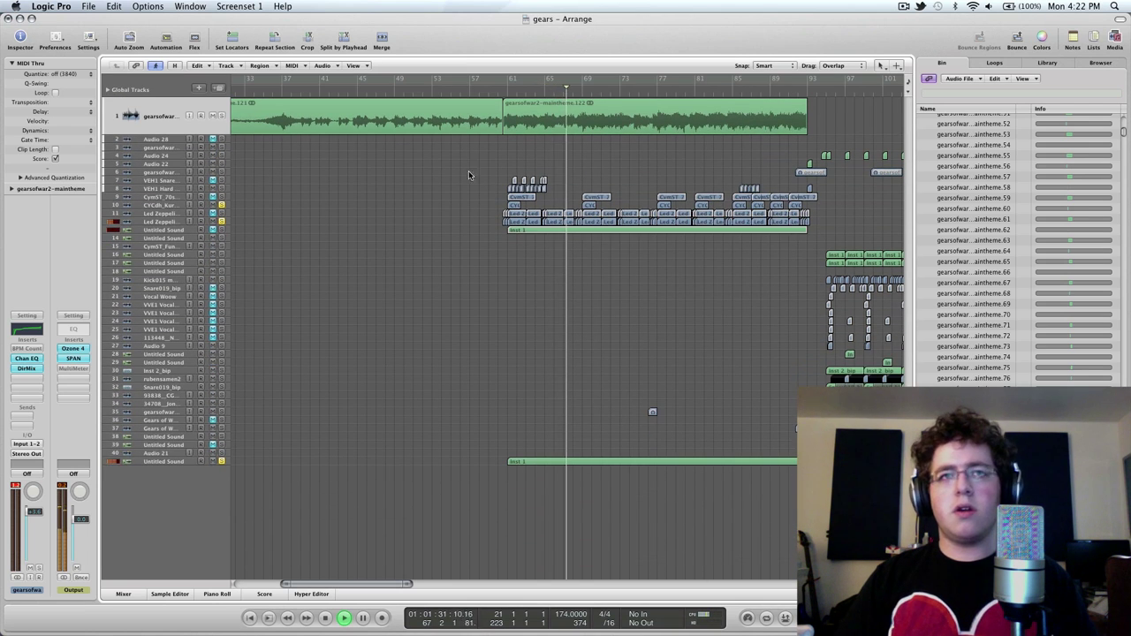
# Step: Stop, zoom into the intro, and play the Led Zeppelin break on track 12 in solo
pyautogui.press('space')
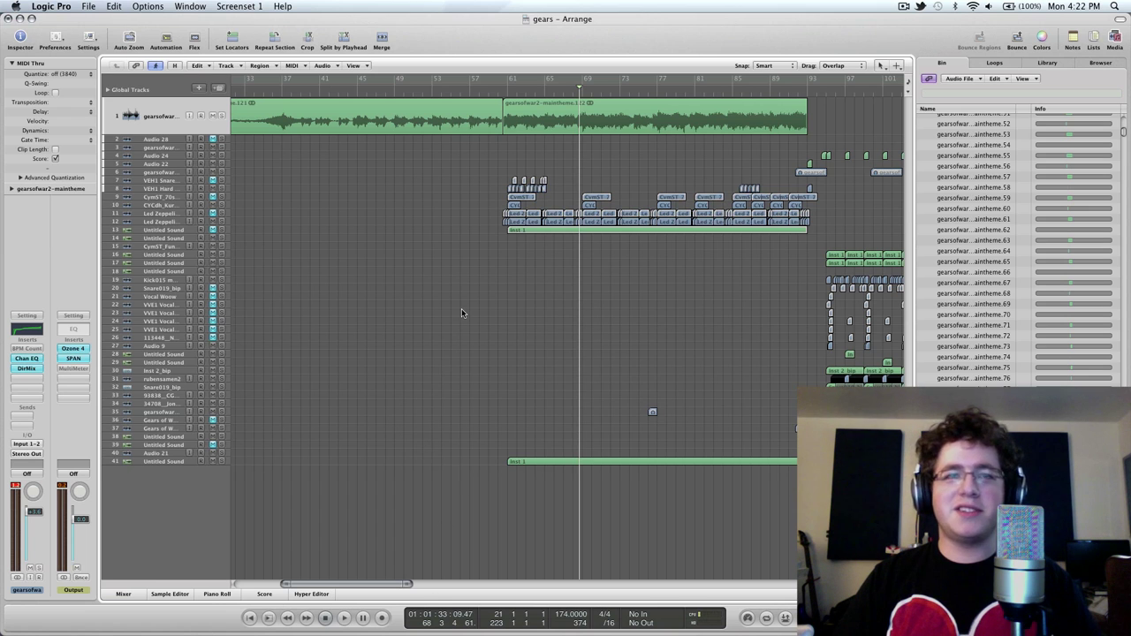
pyautogui.press('super+Down')
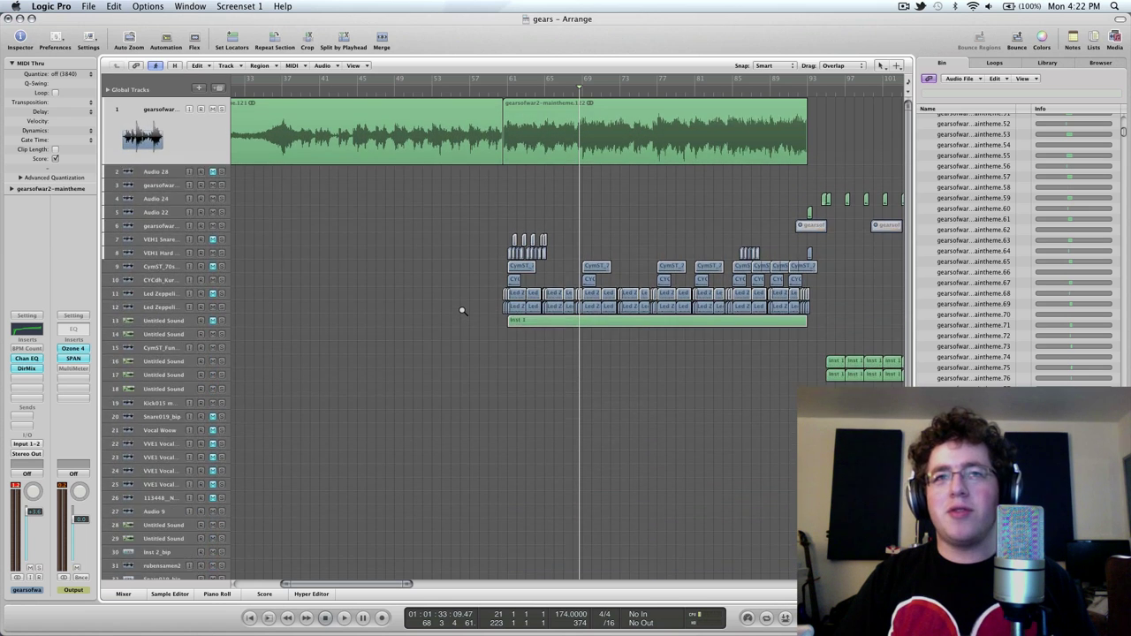
pyautogui.keyDown('ctrl'); pyautogui.keyDown('alt'); pyautogui.click(462, 311); pyautogui.keyUp('alt'); pyautogui.keyUp('ctrl')
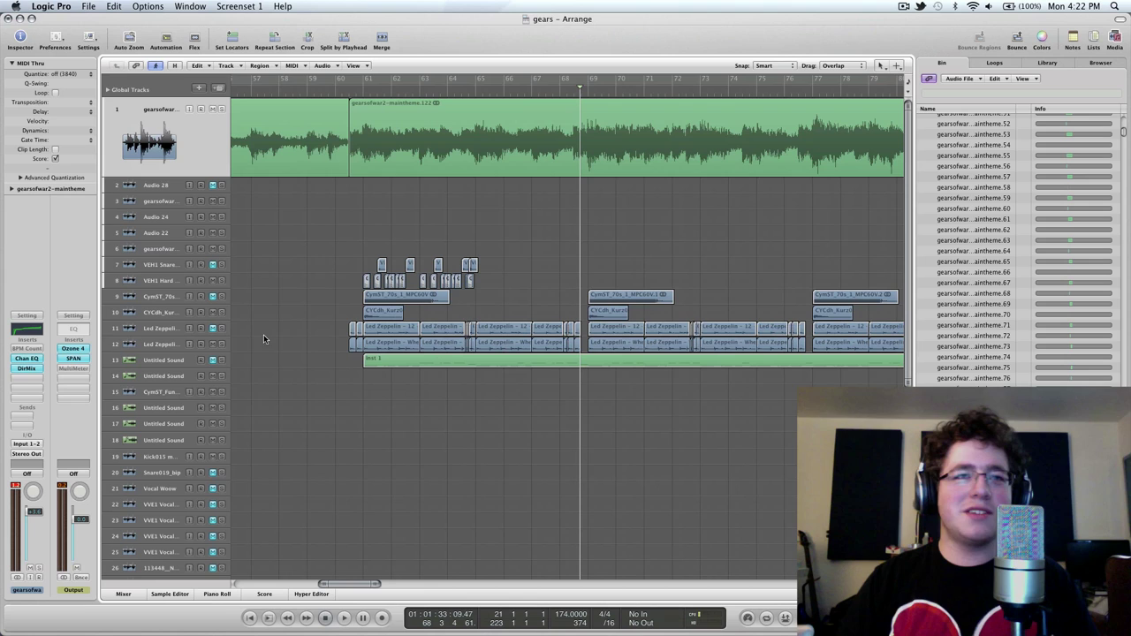
pyautogui.click(221, 345)
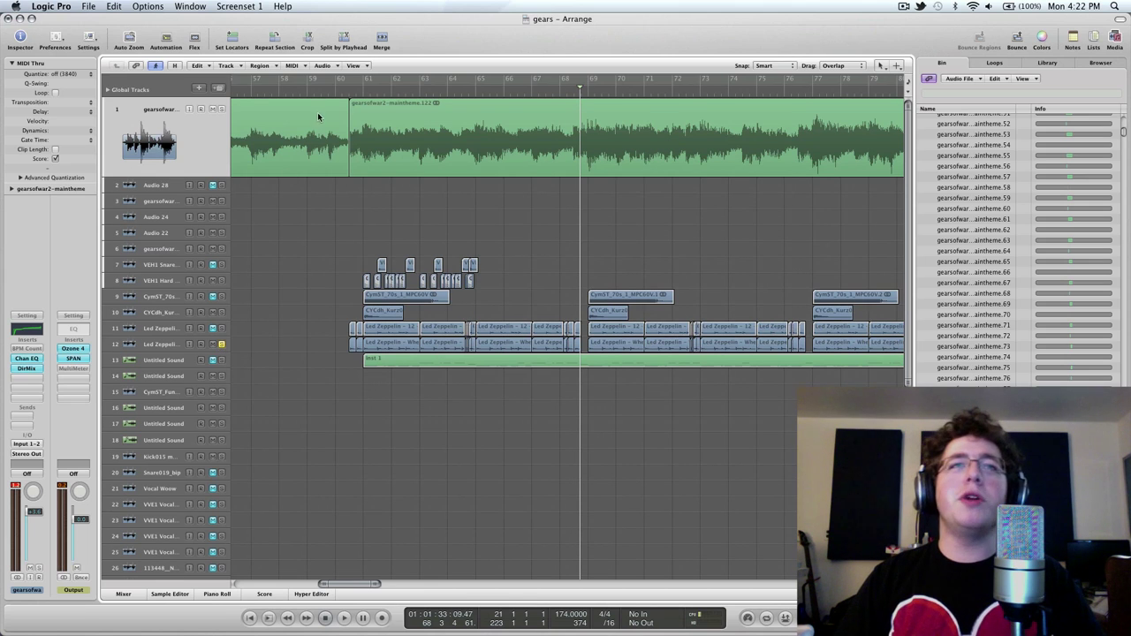
pyautogui.click(344, 92)
pyautogui.press('space')
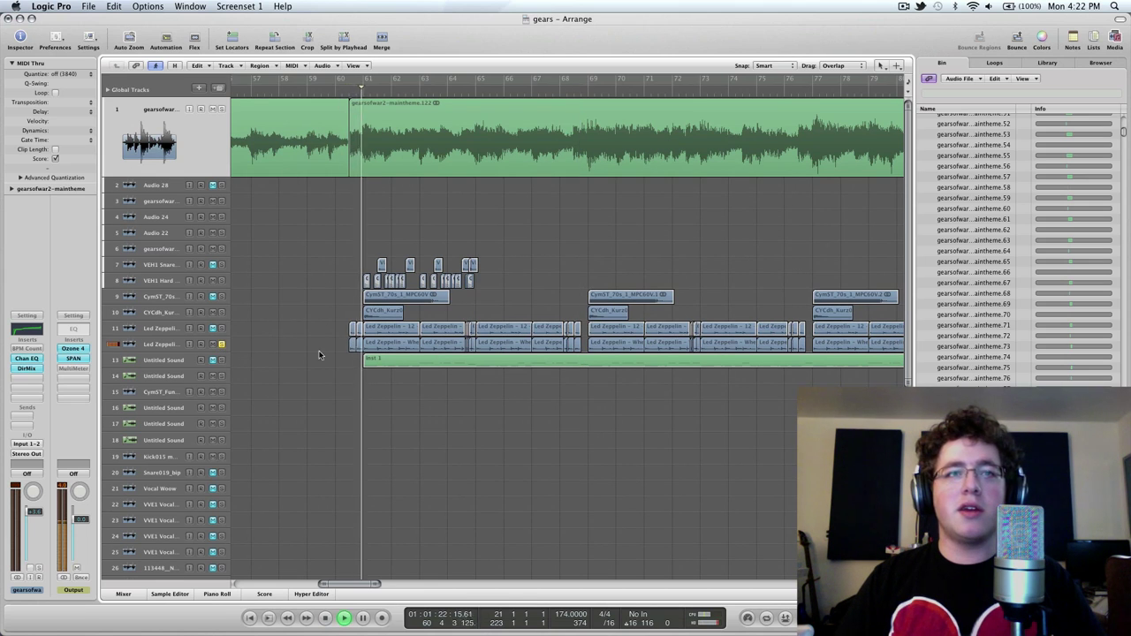
# Step: Select track 12's regions, unsolo it, and restart playback from bar 61
pyautogui.click(158, 344)
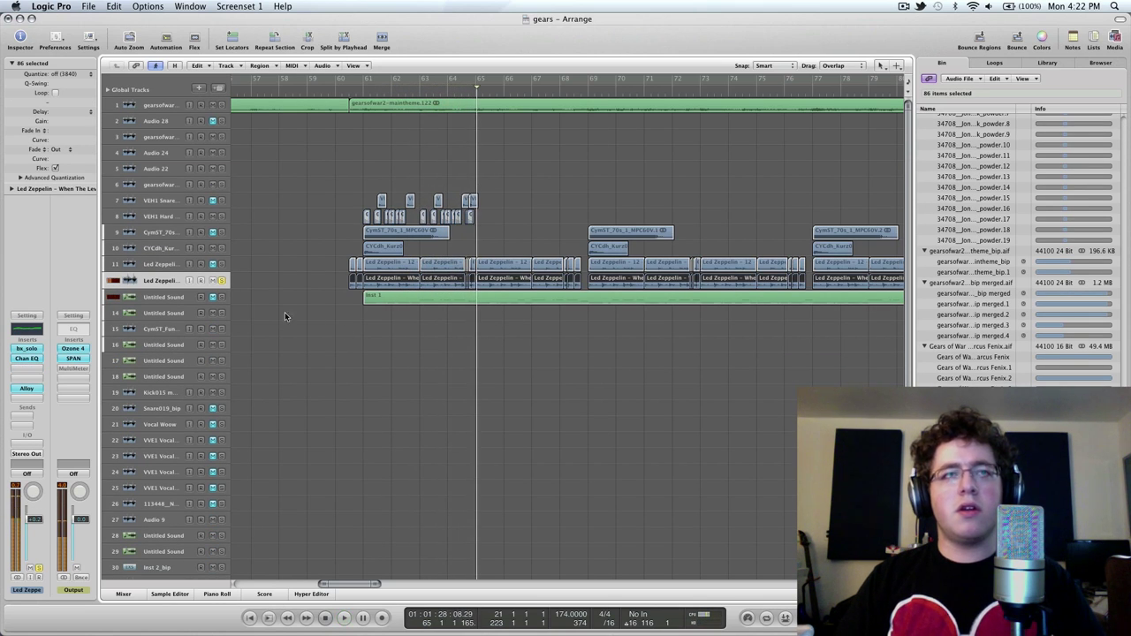
pyautogui.click(220, 281)
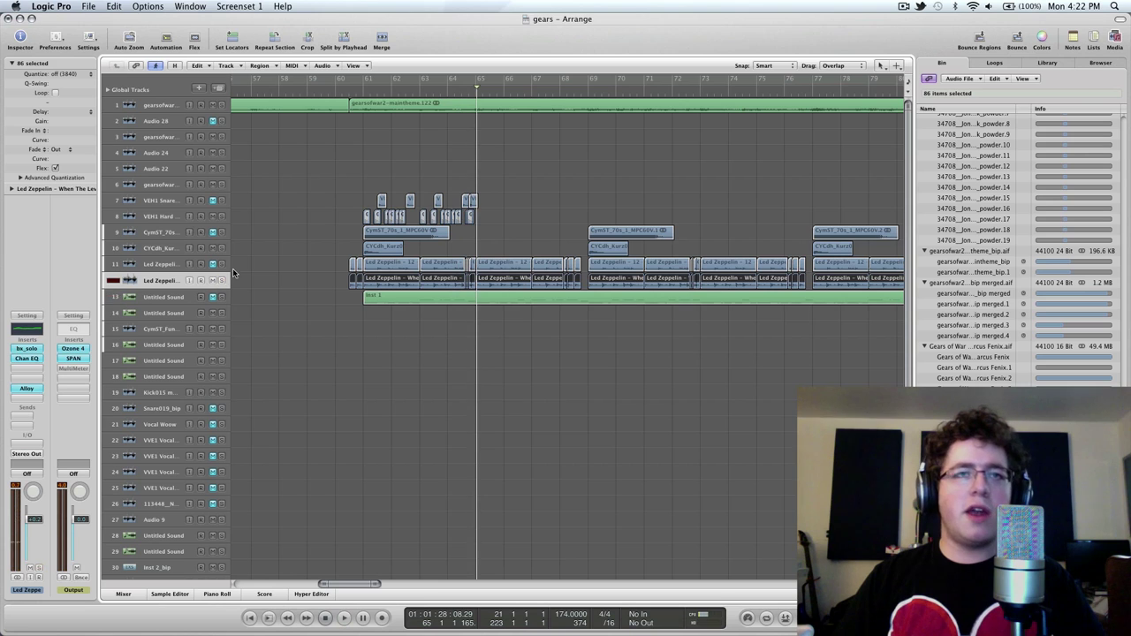
pyautogui.click(359, 81)
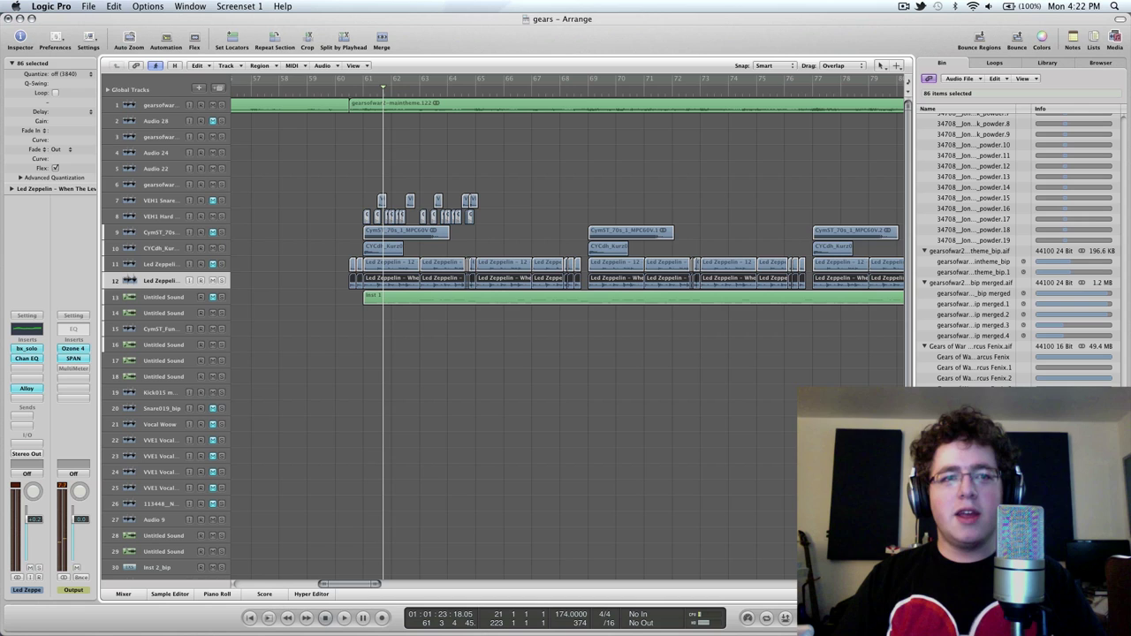
# Step: Clear the region selection, solo track 5 (Audio 22), and play from bar 93
pyautogui.hscroll(10, 494, 354)
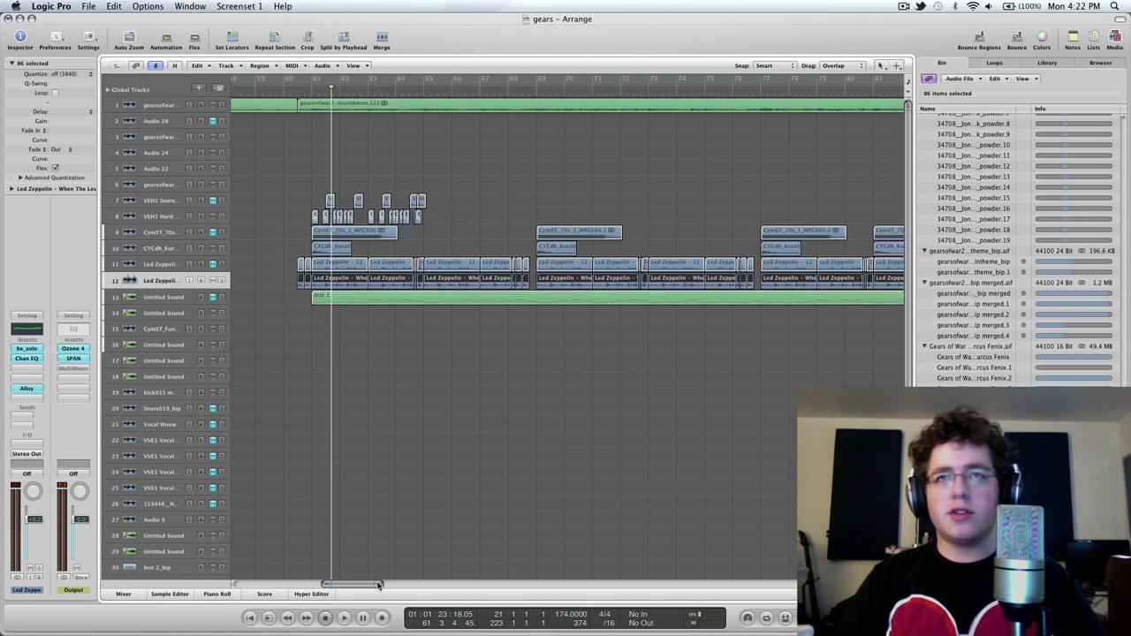
pyautogui.click(495, 475)
pyautogui.scroll(-5, 496, 474)
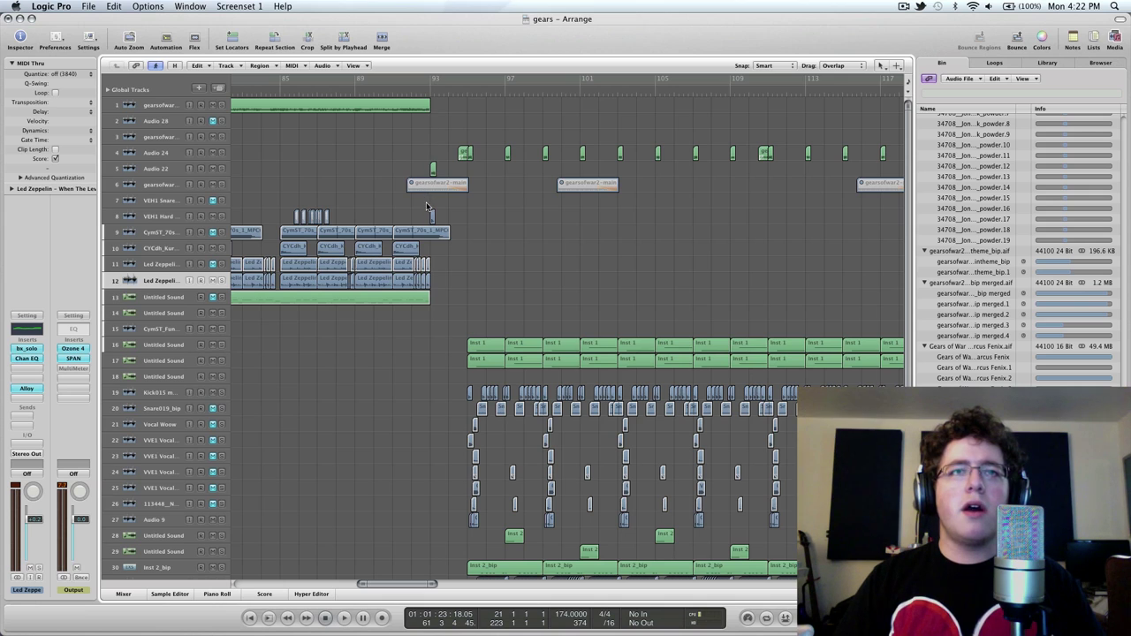
pyautogui.click(221, 167)
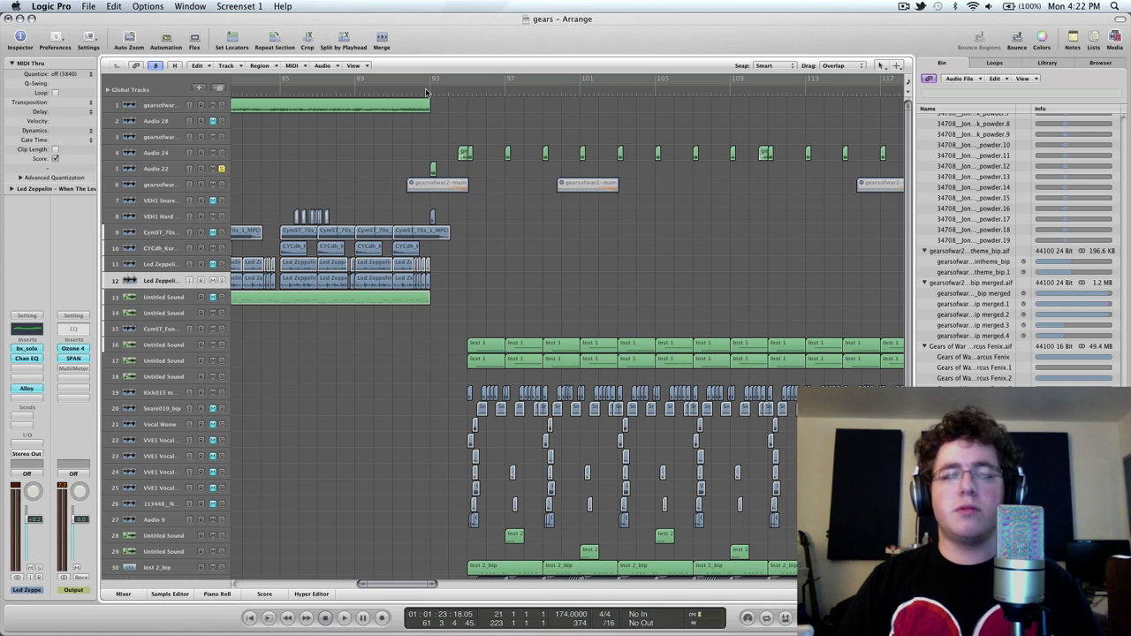
pyautogui.click(425, 92)
pyautogui.press('space')
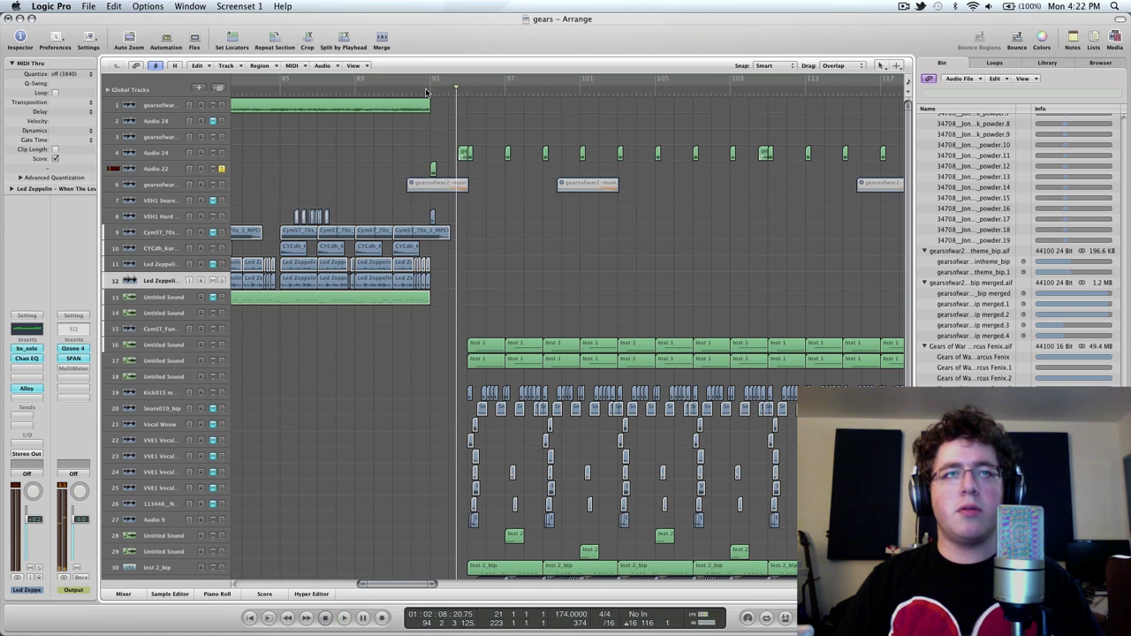
# Step: Swap the solo from track 5 to track 8, replay from bar 93, then stop
pyautogui.click(221, 216)
pyautogui.click(221, 167)
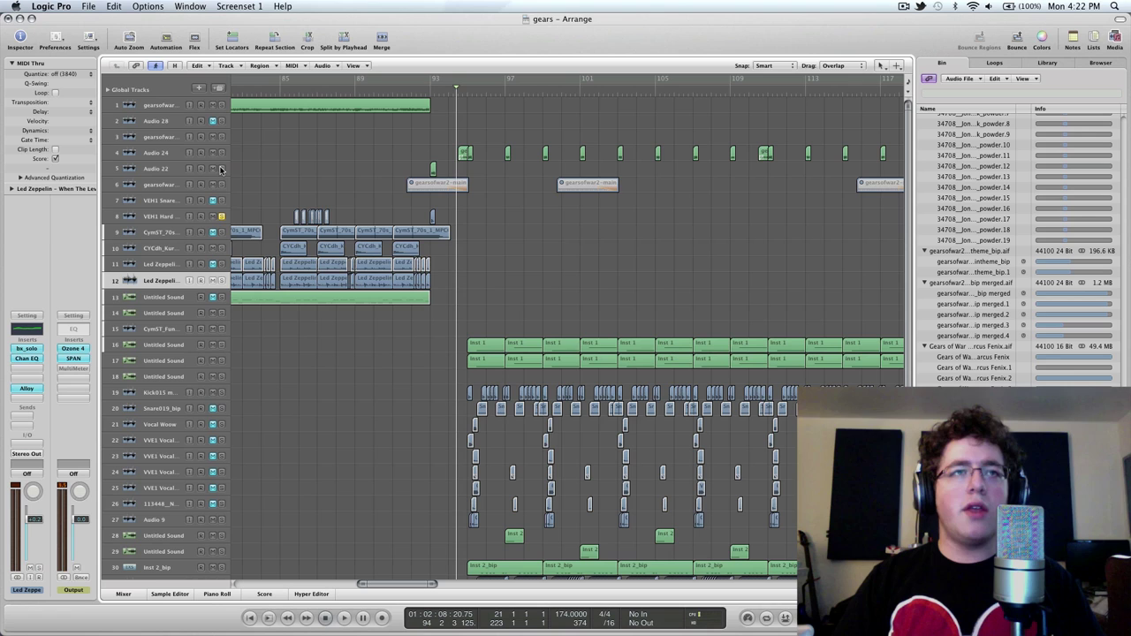
pyautogui.click(425, 91)
pyautogui.press('space')
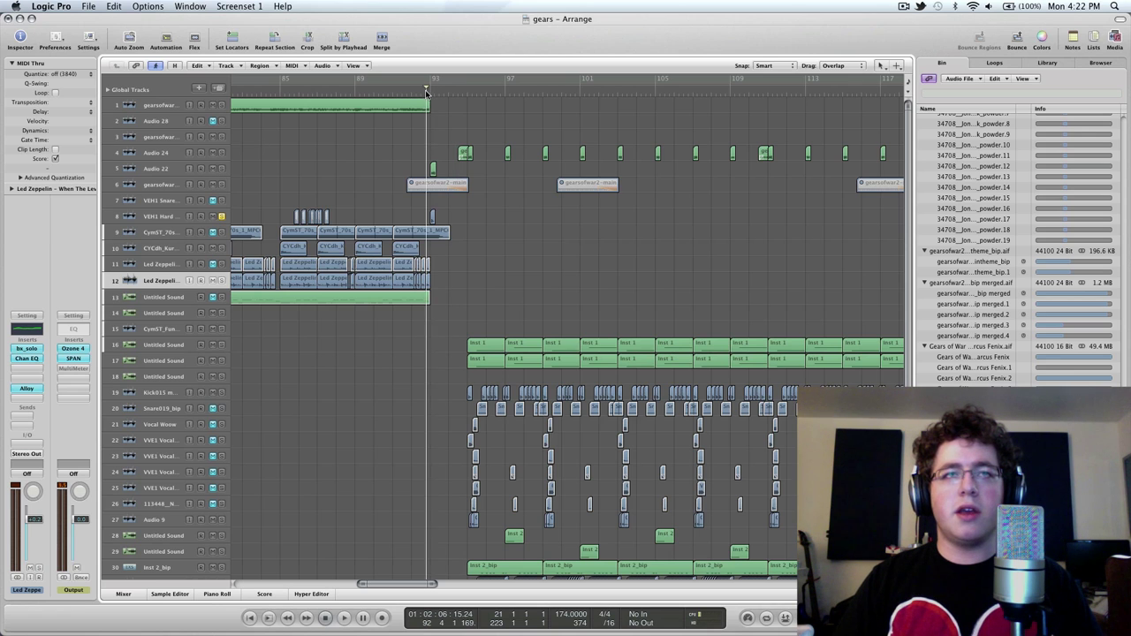
pyautogui.press('space')
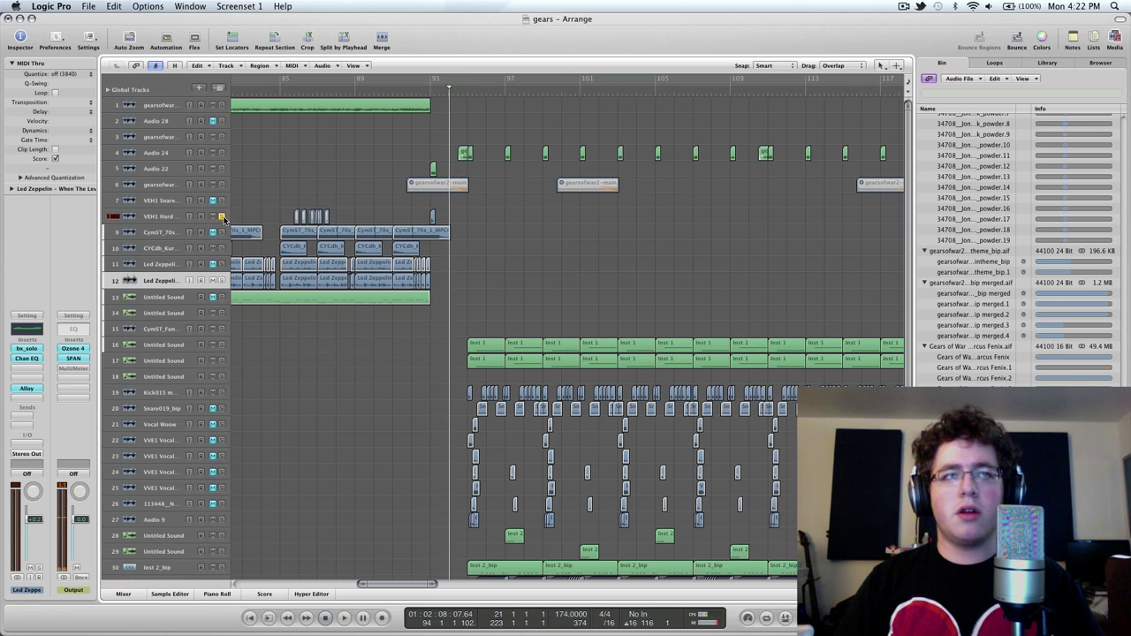
# Step: Solo track 35 as well, play from bar 93, and stop
pyautogui.scroll(-6, 579, 215)
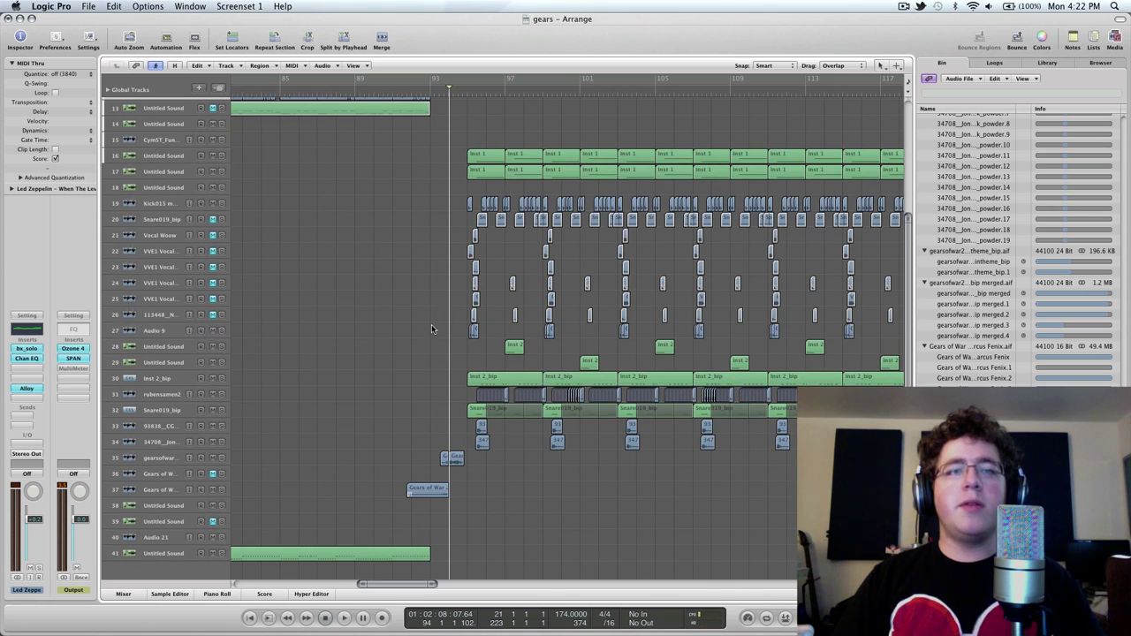
pyautogui.click(221, 459)
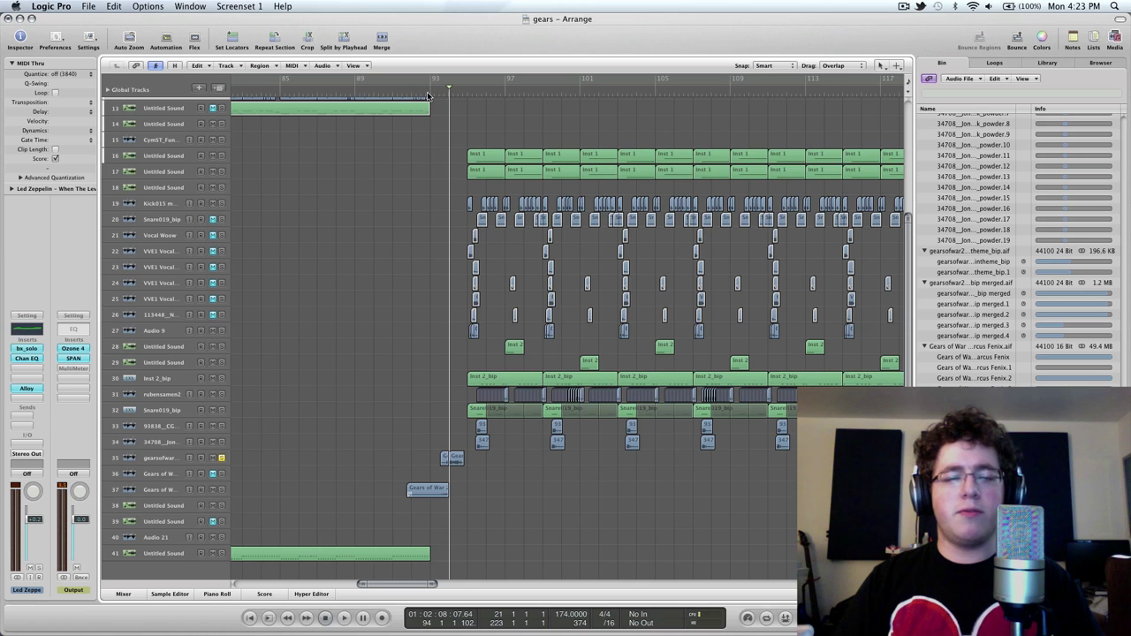
pyautogui.click(428, 96)
pyautogui.press('space')
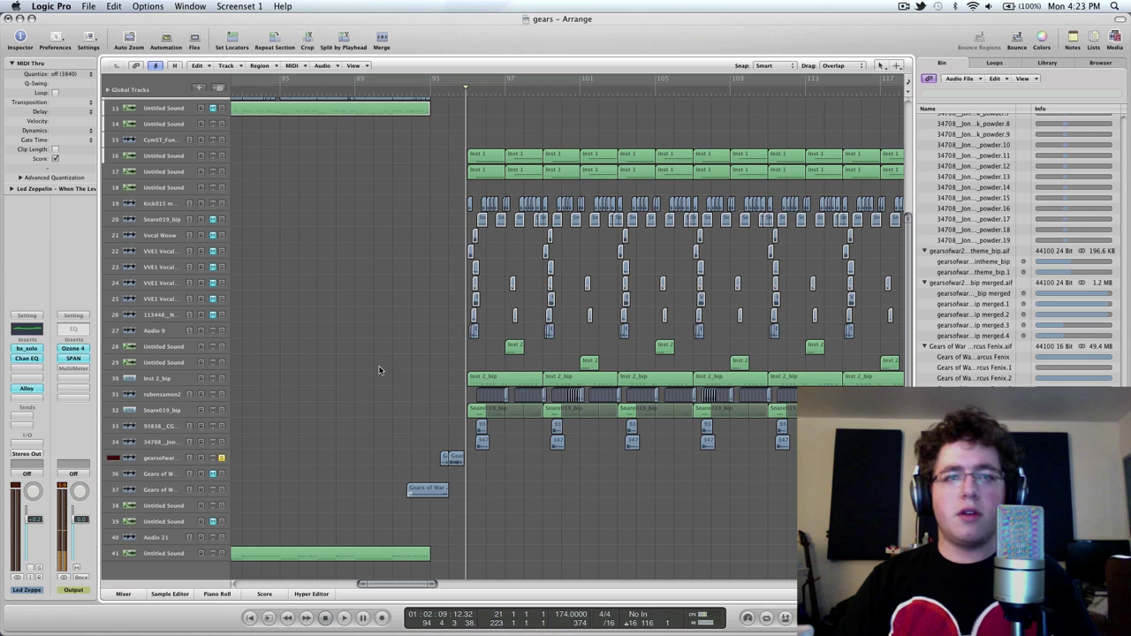
pyautogui.press('space')
# Step: Select the Gears of War 2 Quotes track 37 and replay from bar 93
pyautogui.click(228, 487)
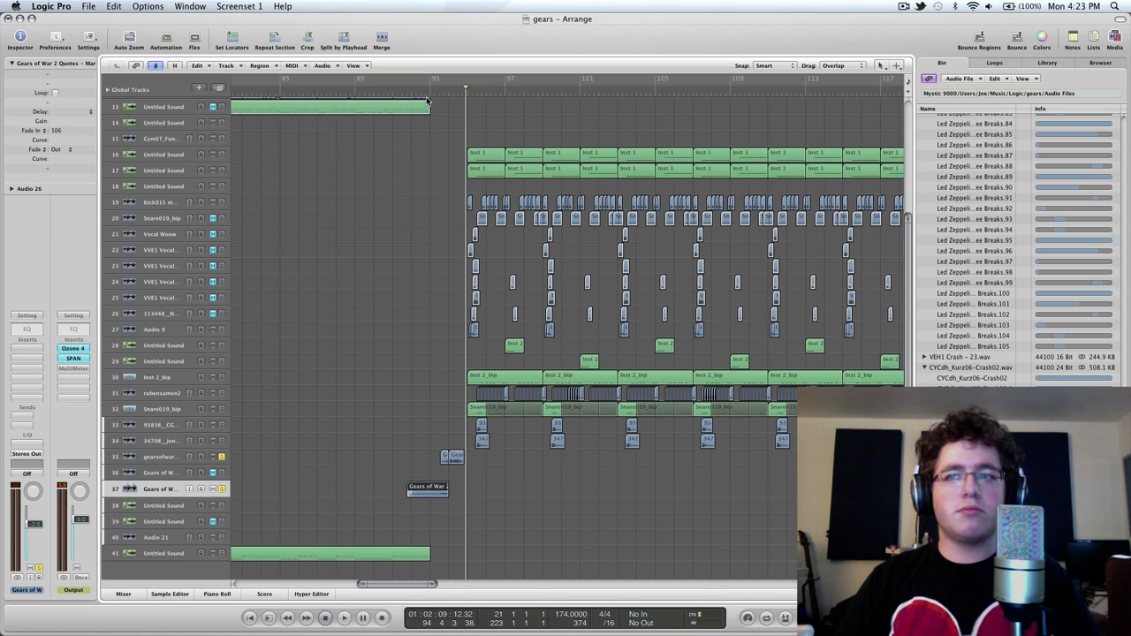
pyautogui.click(427, 88)
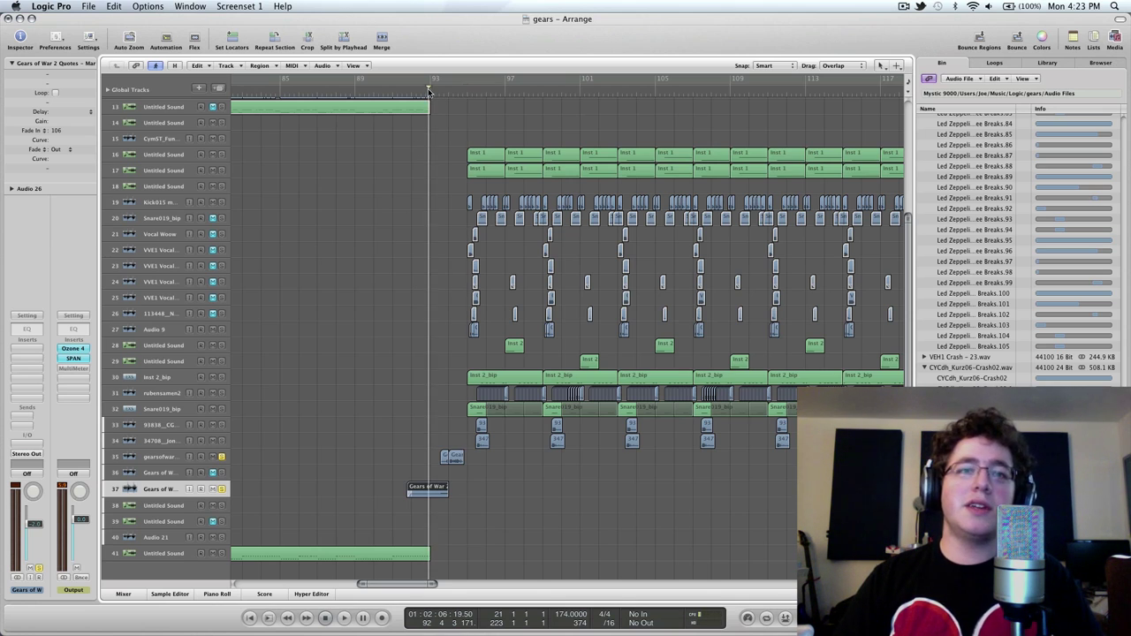
pyautogui.press('space')
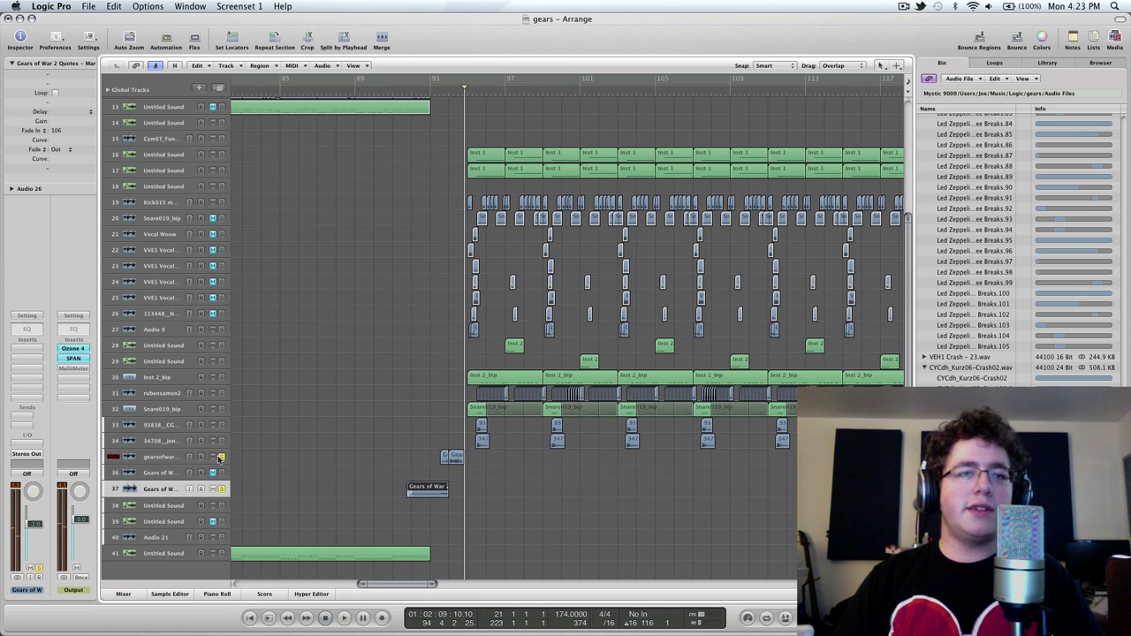
pyautogui.scroll(5, 368, 415)
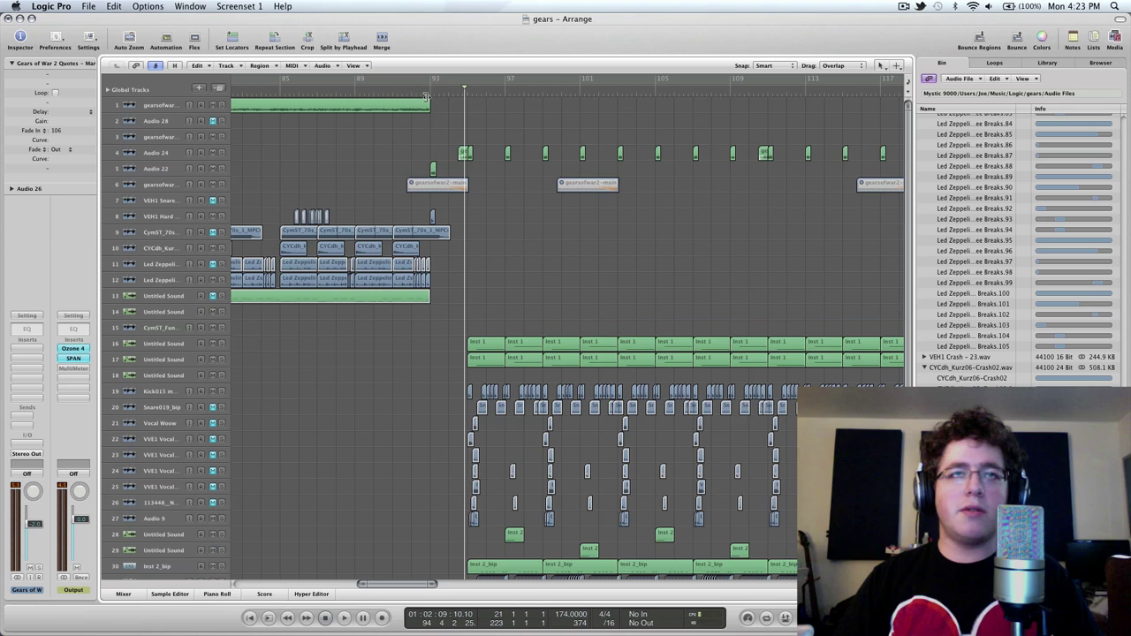
# Step: Replay from bar 93 and stop near bar 96, just past the drop
pyautogui.click(419, 91)
pyautogui.press('space')
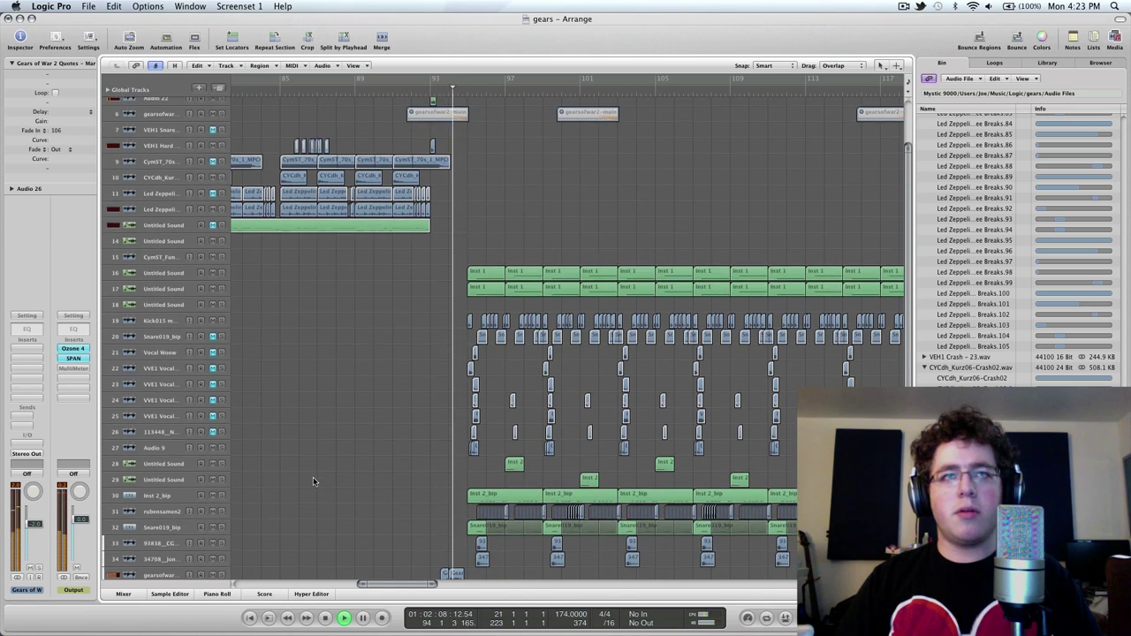
pyautogui.press('space')
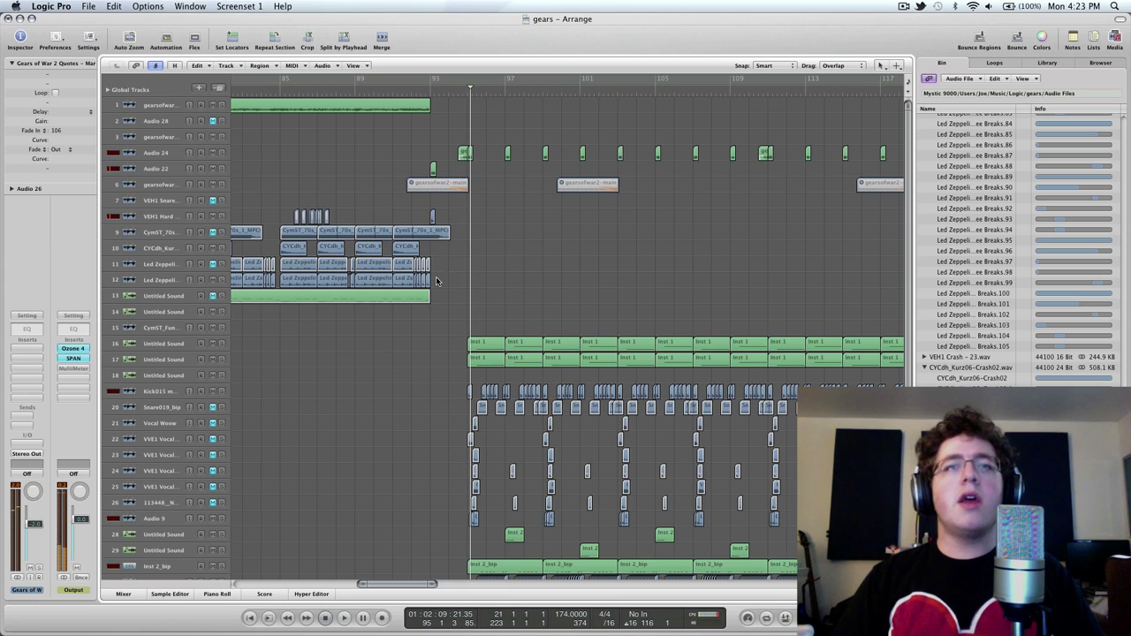
# Step: Solo track 27 (Audio 9), play the section, then select gunshot track 33 and its regions
pyautogui.moveTo(418, 586)
pyautogui.mouseDown()
pyautogui.moveTo(449, 585)
pyautogui.moveTo(435, 585)
pyautogui.mouseUp()
pyautogui.scroll(-2, 439, 468)
pyautogui.scroll(-3, 439, 469)
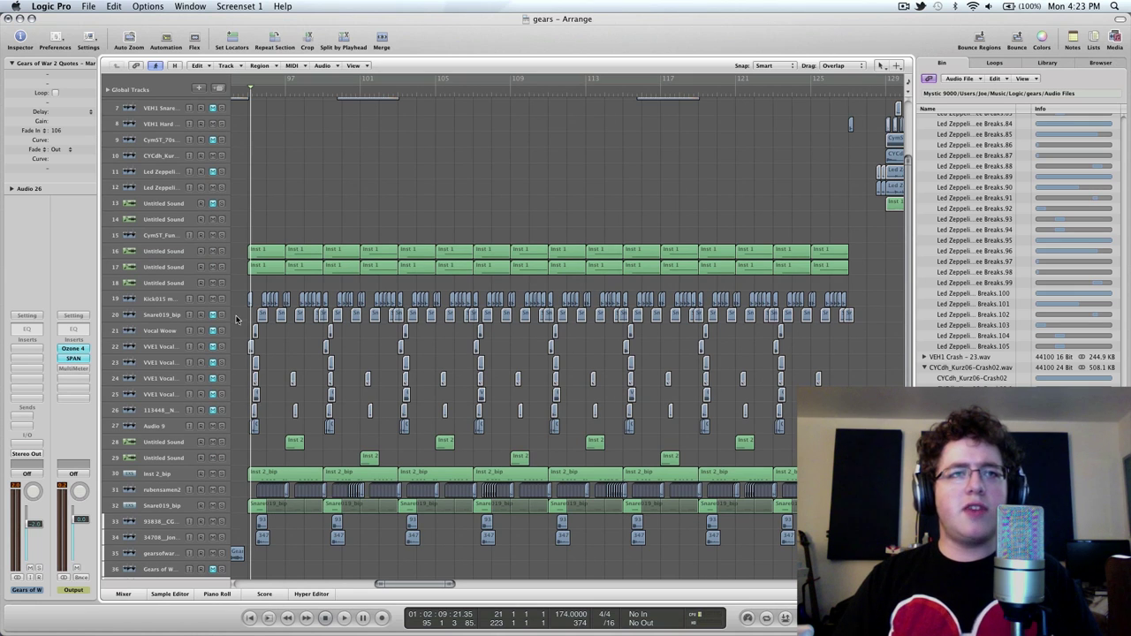
pyautogui.scroll(-1, 263, 415)
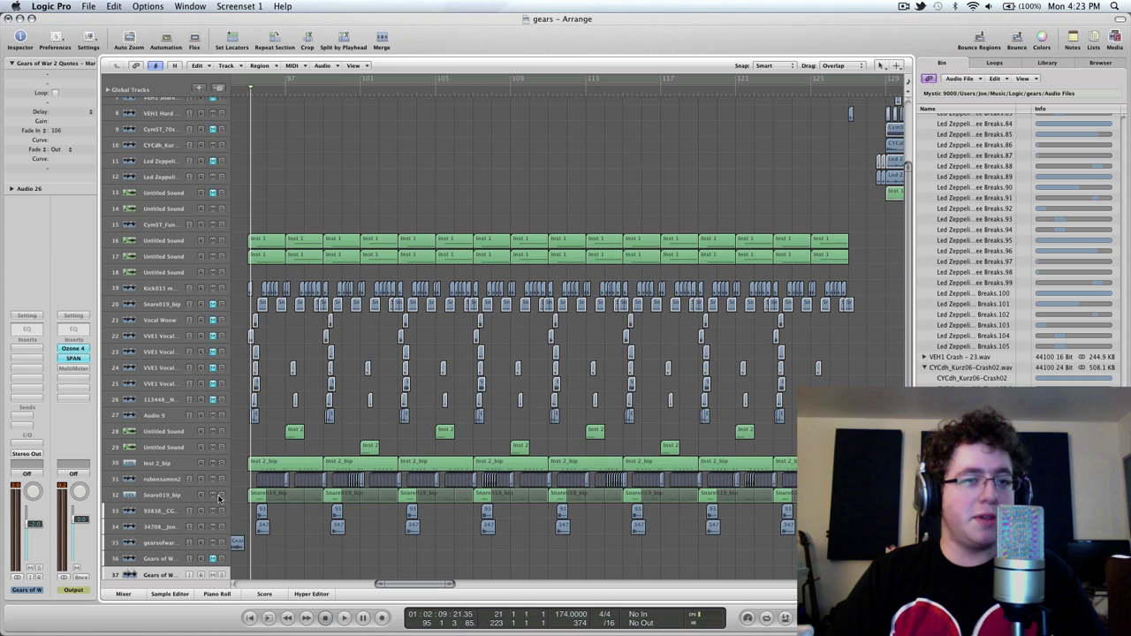
pyautogui.click(221, 417)
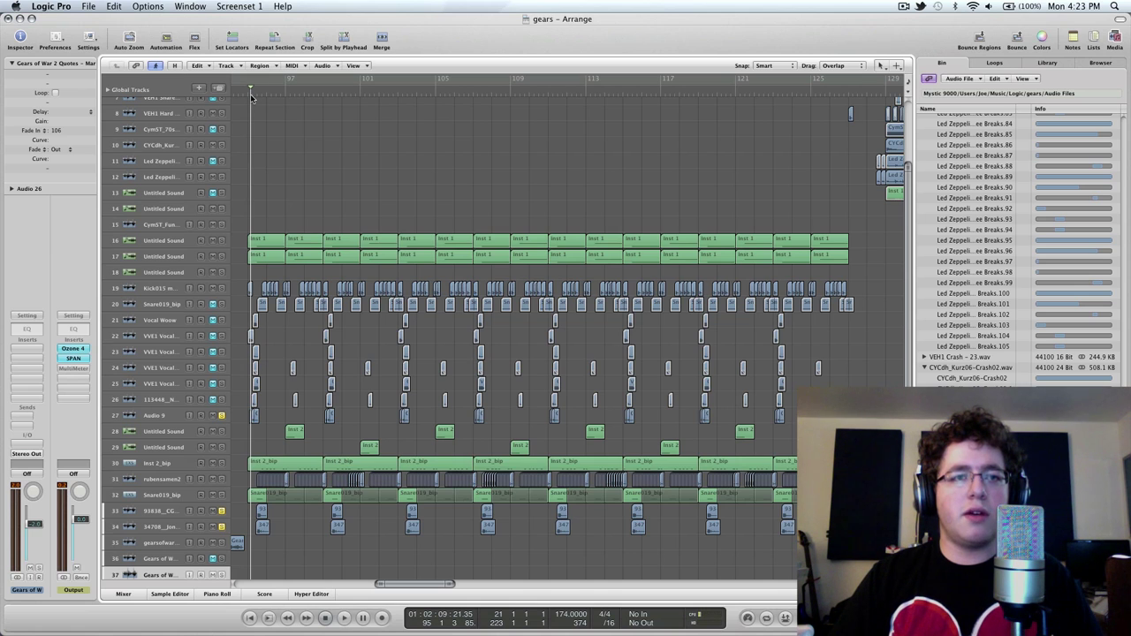
pyautogui.press('space')
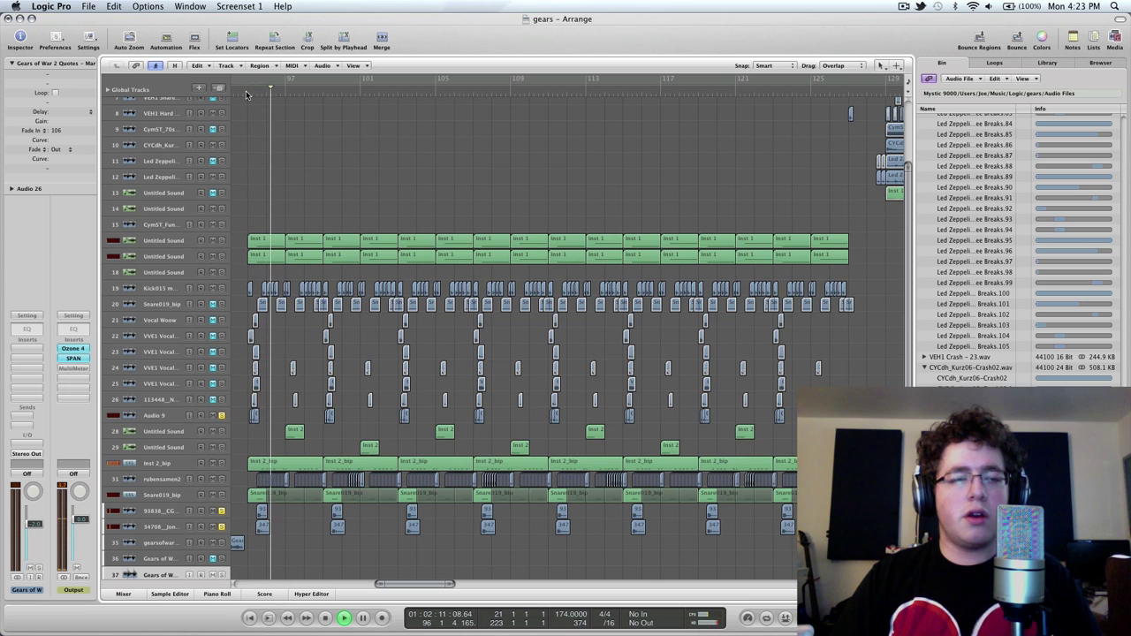
pyautogui.press('space')
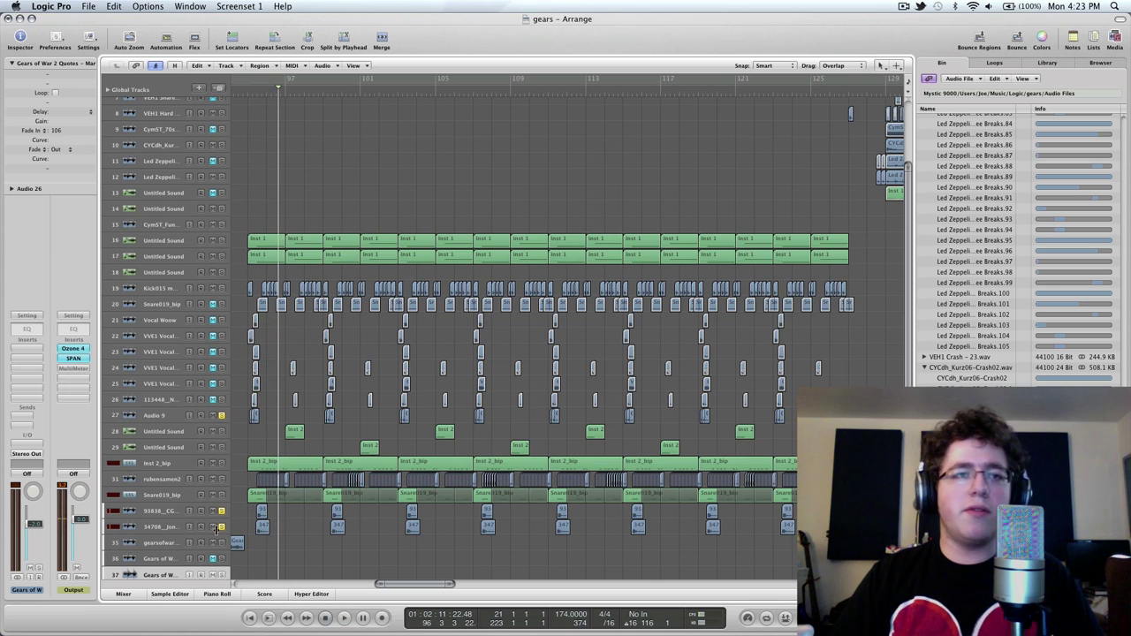
pyautogui.click(177, 511)
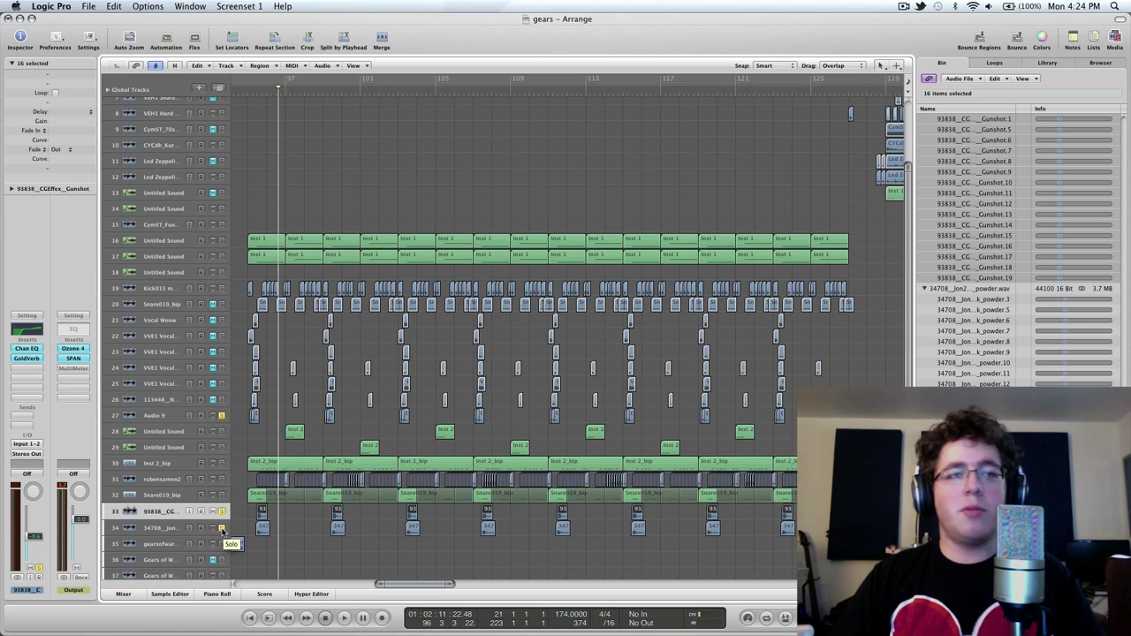
# Step: Unsolo tracks 33 and 27, solo tracks 30 and 32, and play from bar 97
pyautogui.click(221, 512)
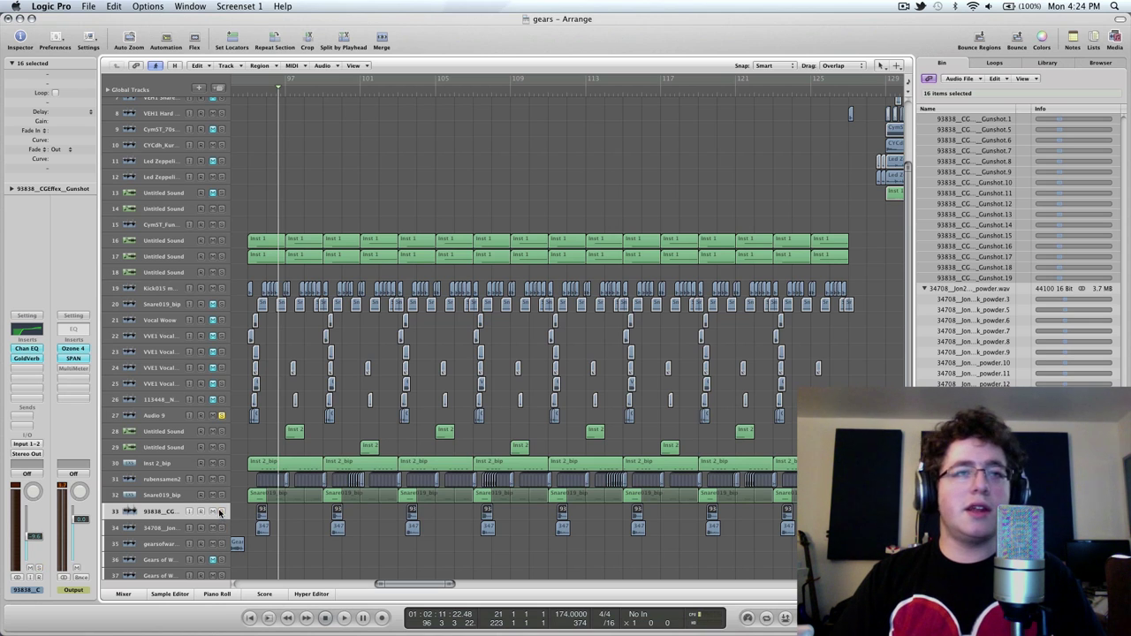
pyautogui.click(222, 416)
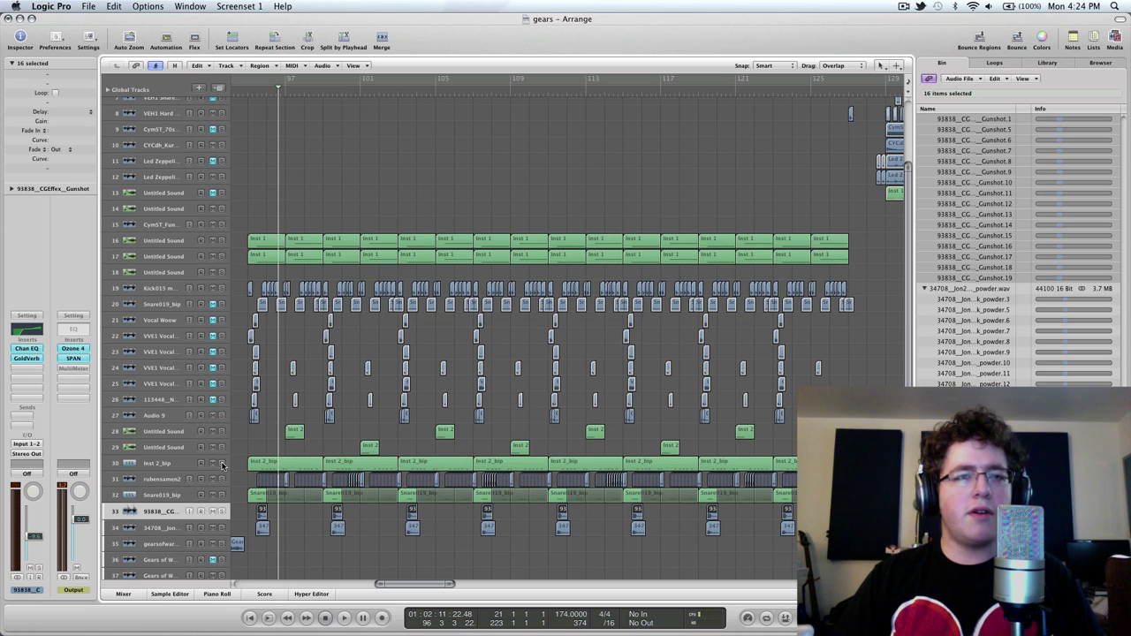
pyautogui.click(221, 463)
pyautogui.click(221, 495)
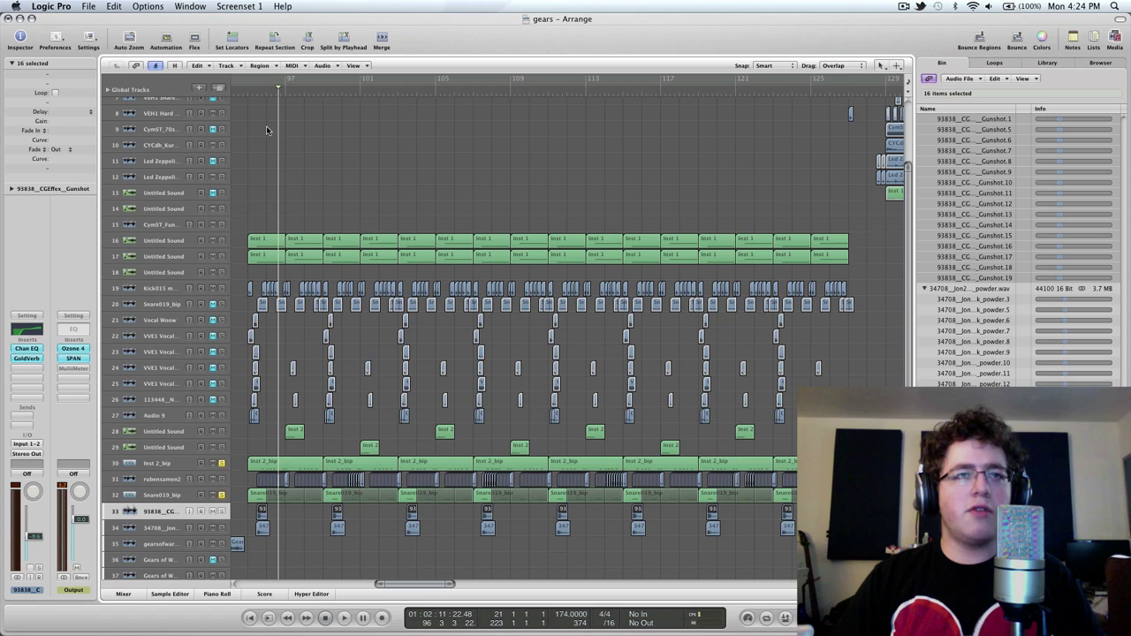
pyautogui.click(248, 90)
pyautogui.press('space')
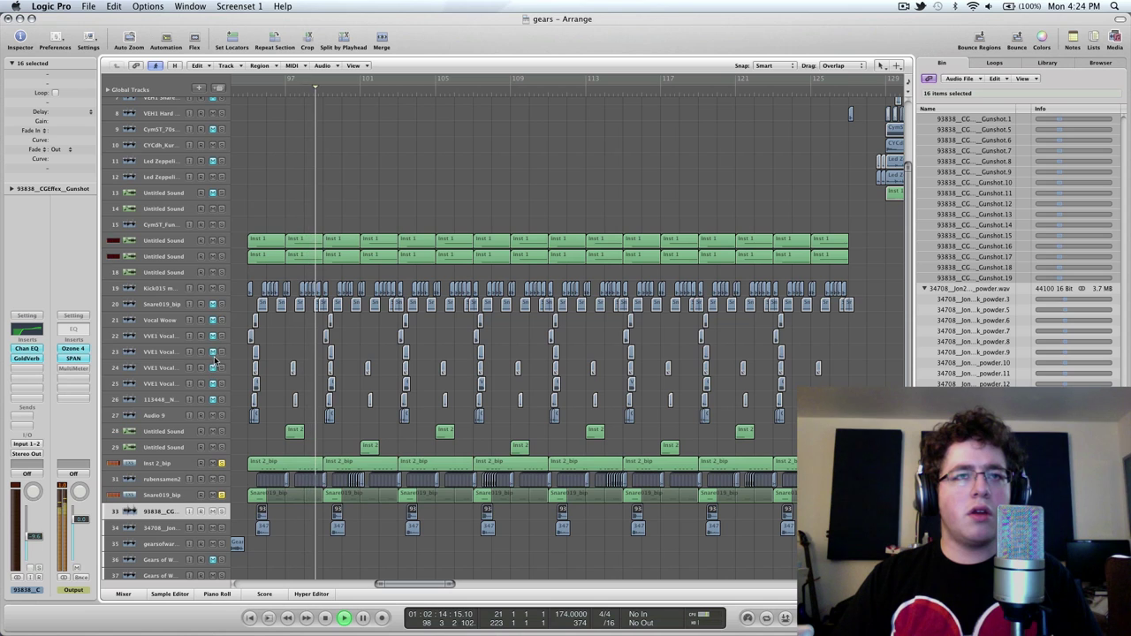
# Step: Add kick track 19 to the solo, replay from bar 97, then unsolo tracks 30, 32 and 19
pyautogui.click(220, 288)
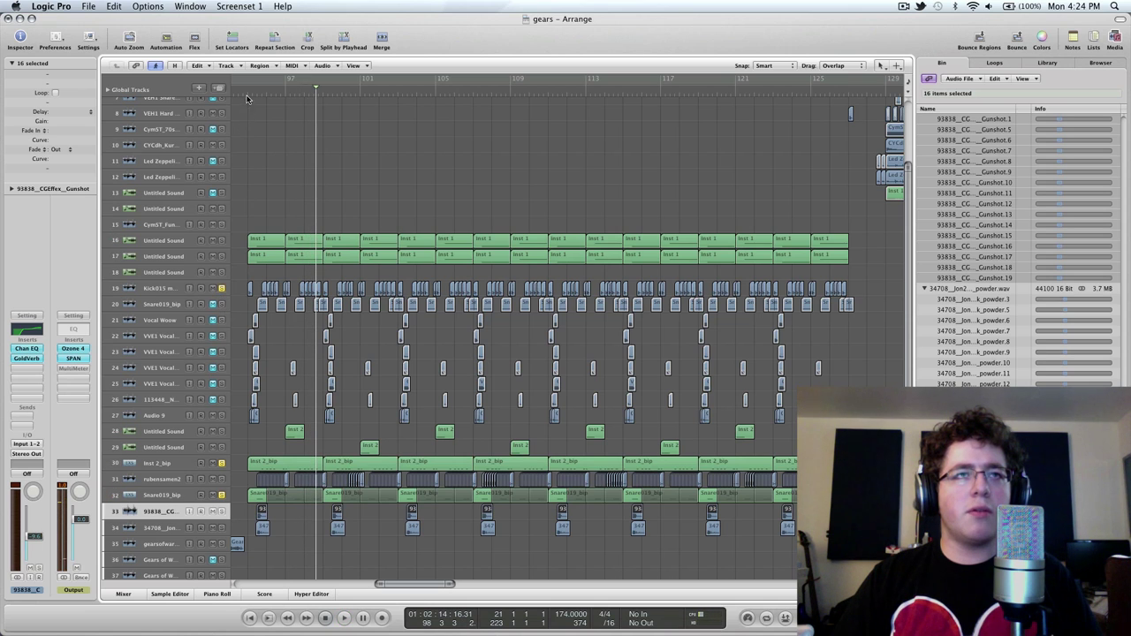
pyautogui.click(248, 91)
pyautogui.press('space')
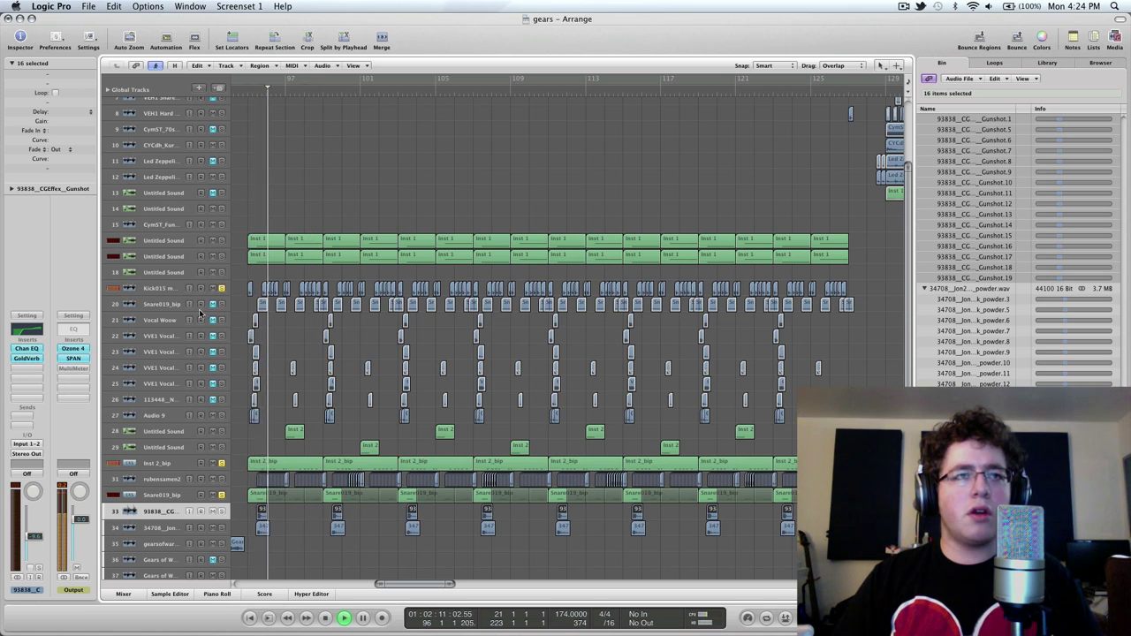
pyautogui.click(222, 465)
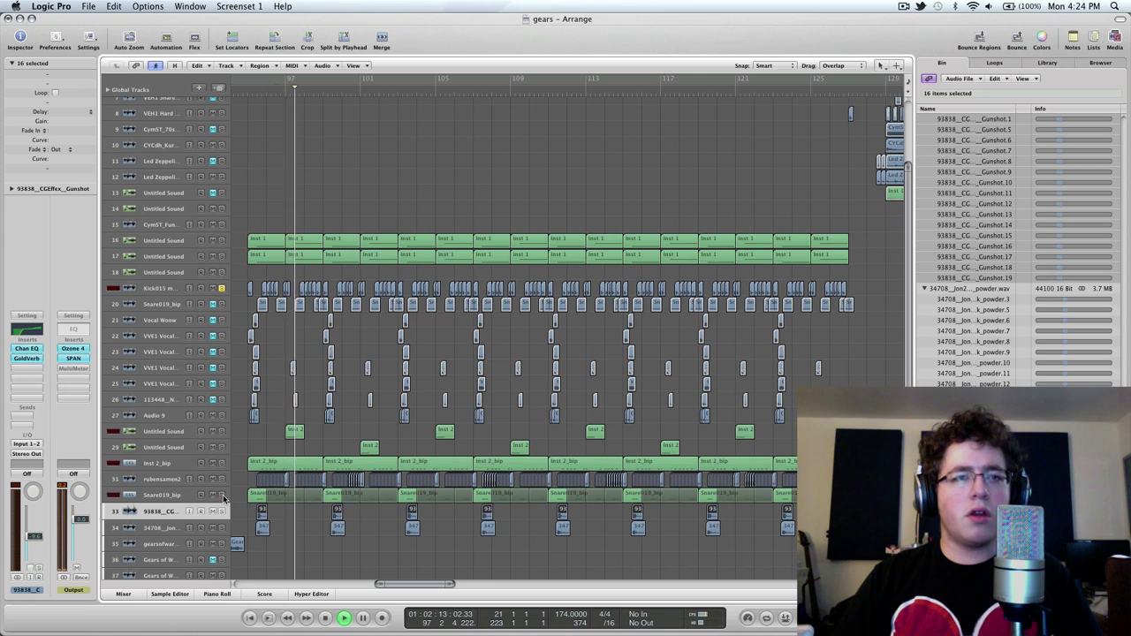
pyautogui.click(222, 465)
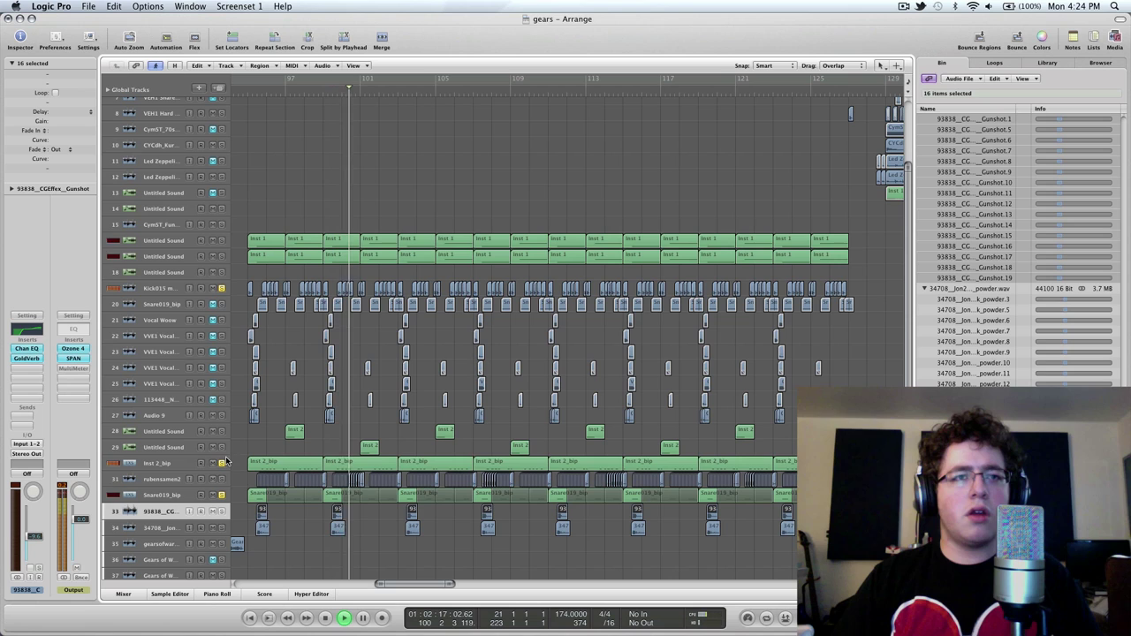
pyautogui.click(222, 464)
pyautogui.click(222, 495)
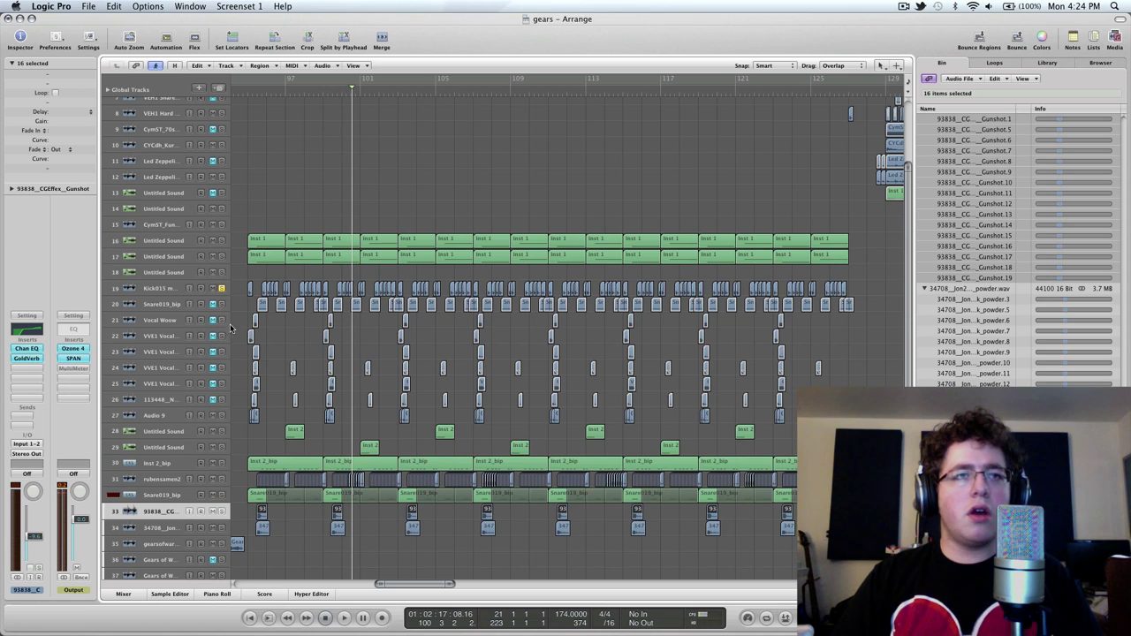
pyautogui.click(221, 289)
# Step: Select and solo the rubensamen2 track, then play from the start of the section
pyautogui.scroll(-2, 237, 322)
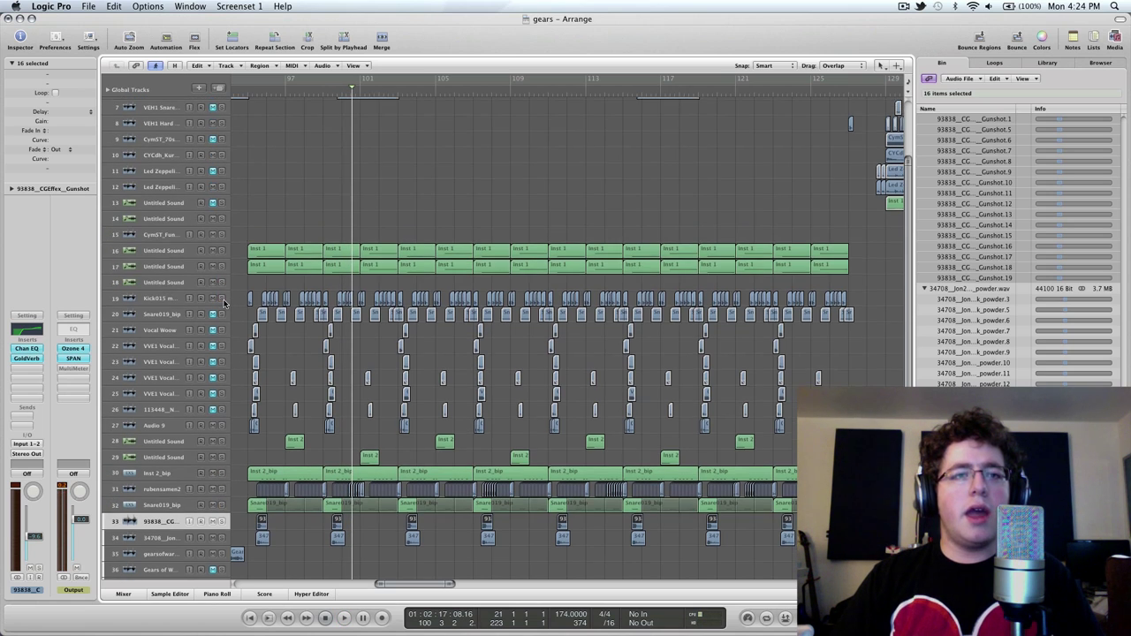
pyautogui.click(227, 454)
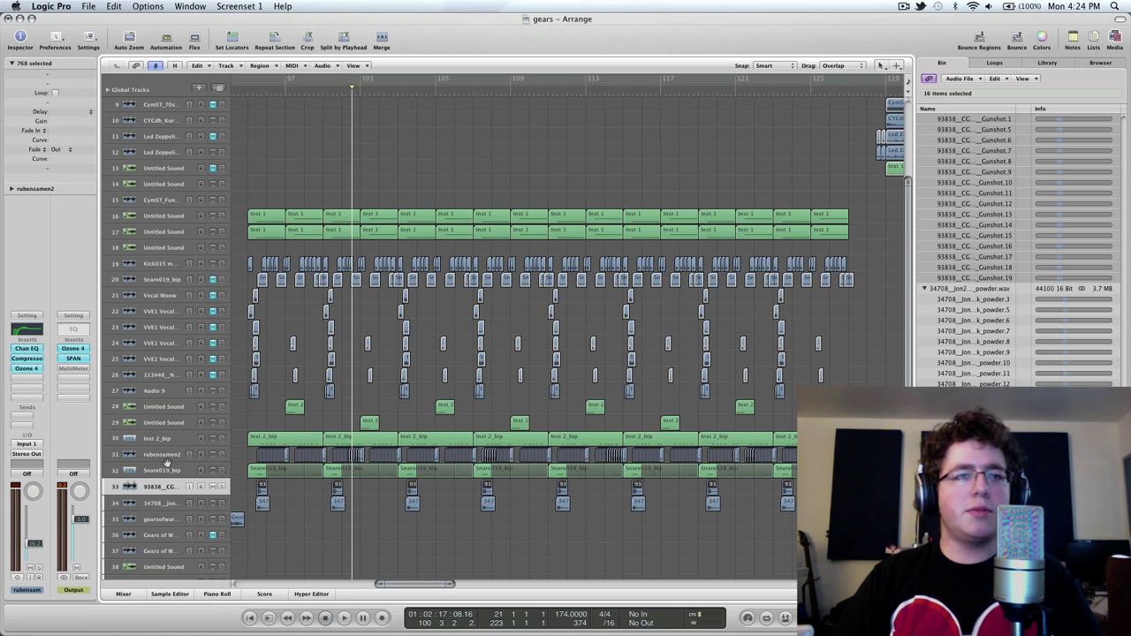
pyautogui.click(225, 454)
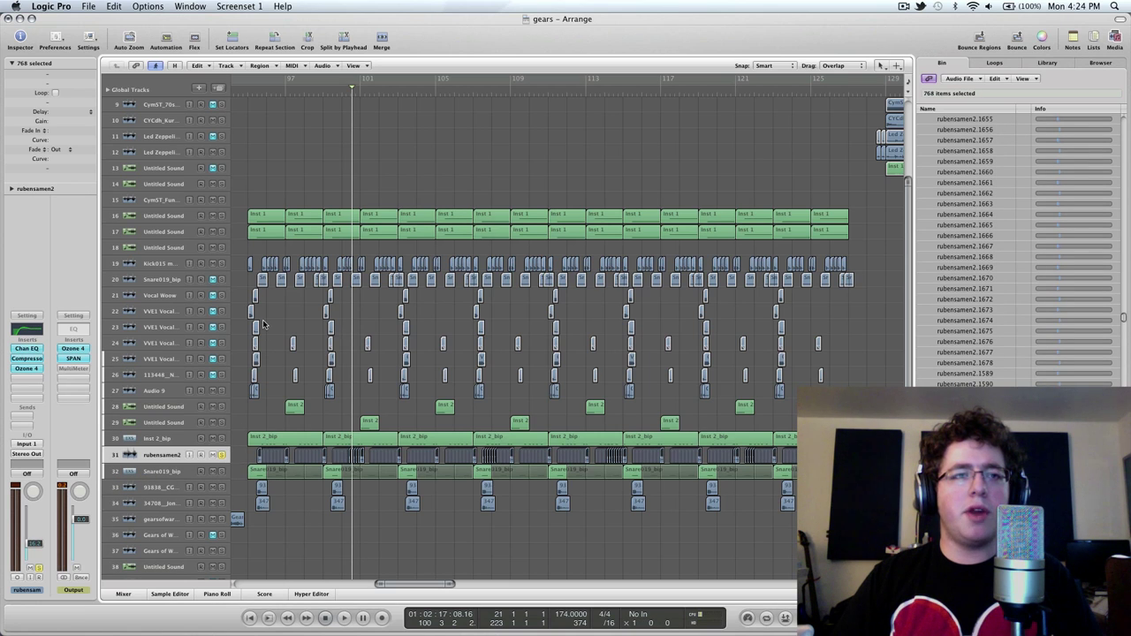
pyautogui.doubleClick(249, 81)
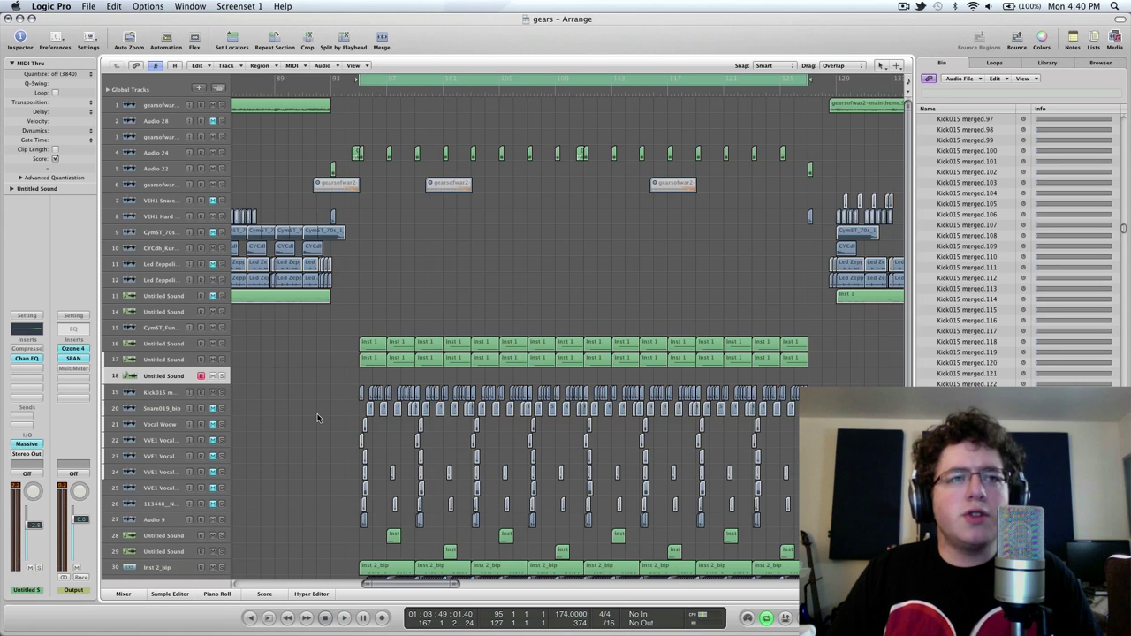
# Step: Solo bass track 16, play and stop it, then select track 16, track 17, and track 16 again
pyautogui.click(222, 343)
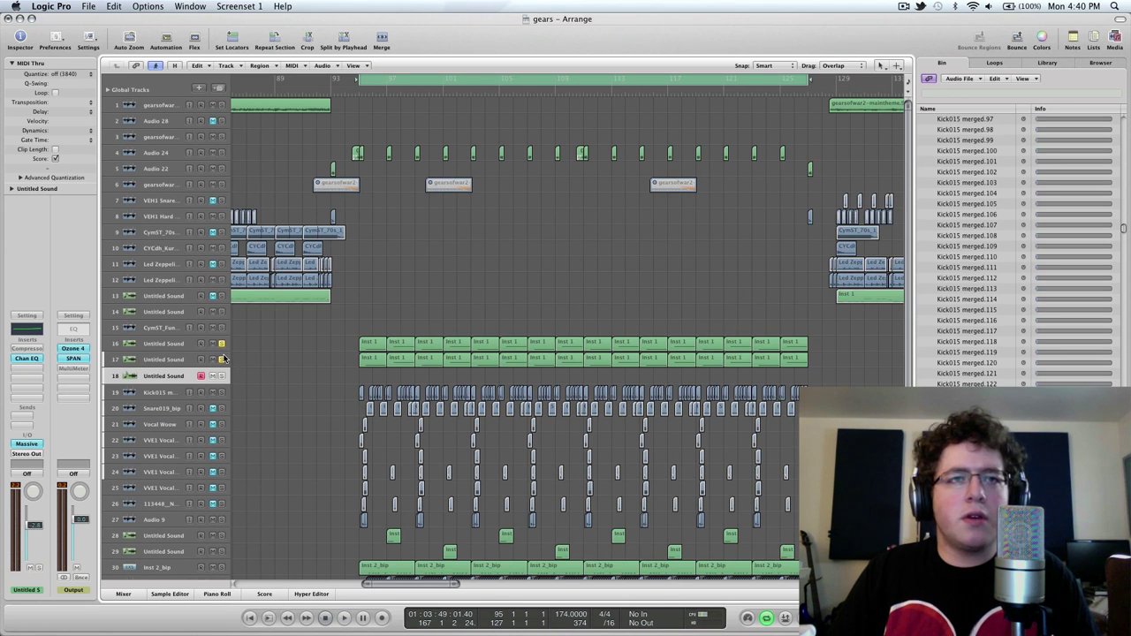
pyautogui.press('space')
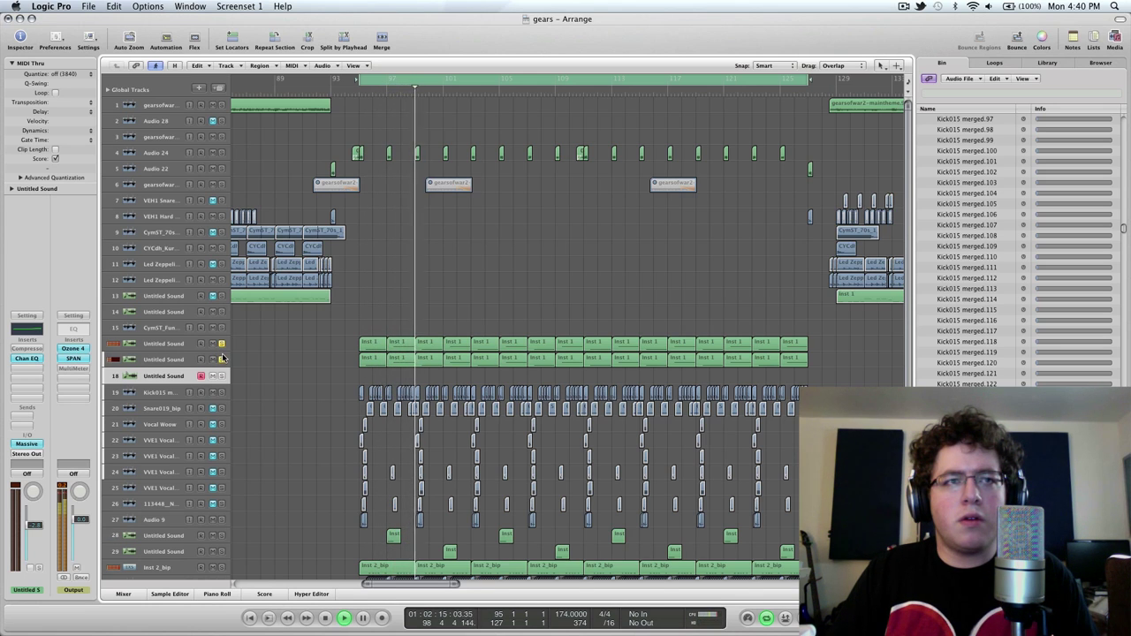
pyautogui.press('space')
pyautogui.click(150, 350)
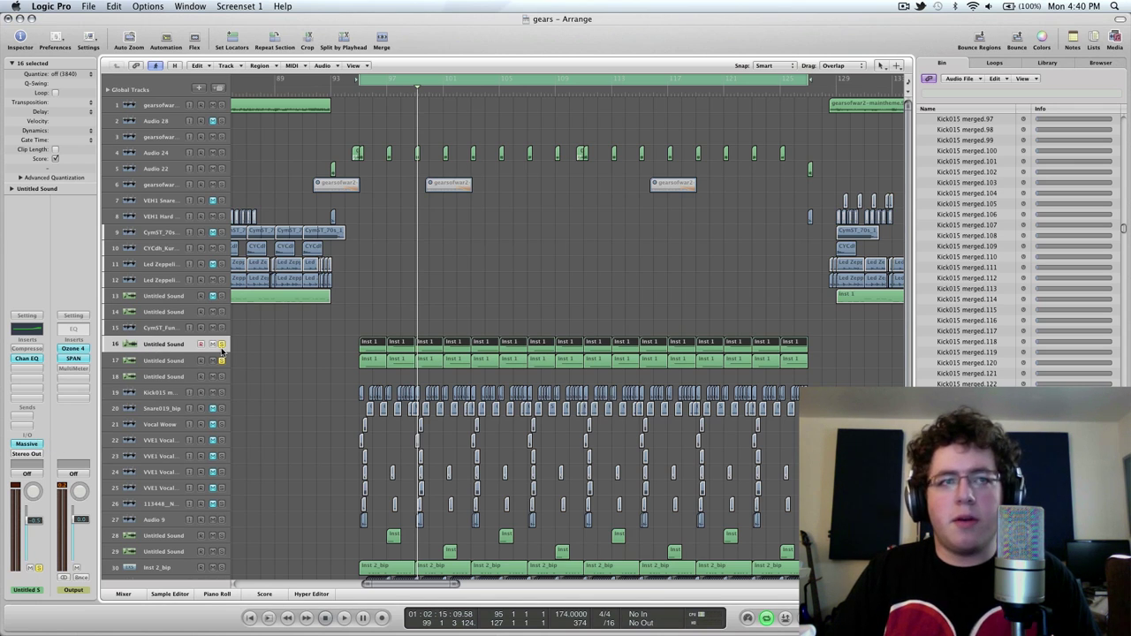
pyautogui.click(145, 361)
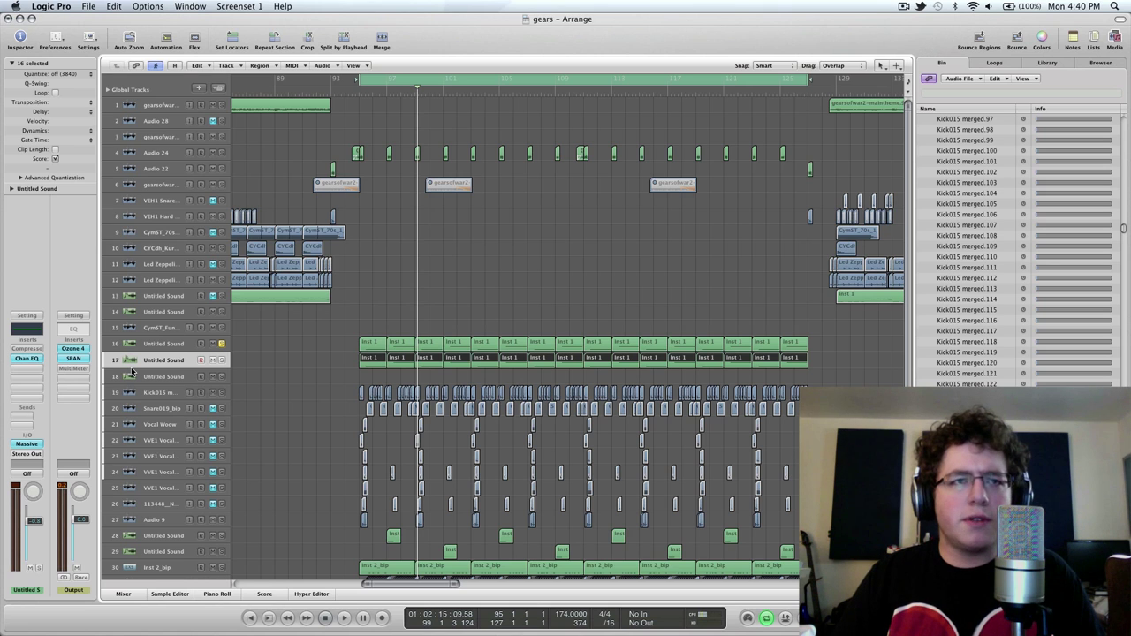
pyautogui.click(164, 342)
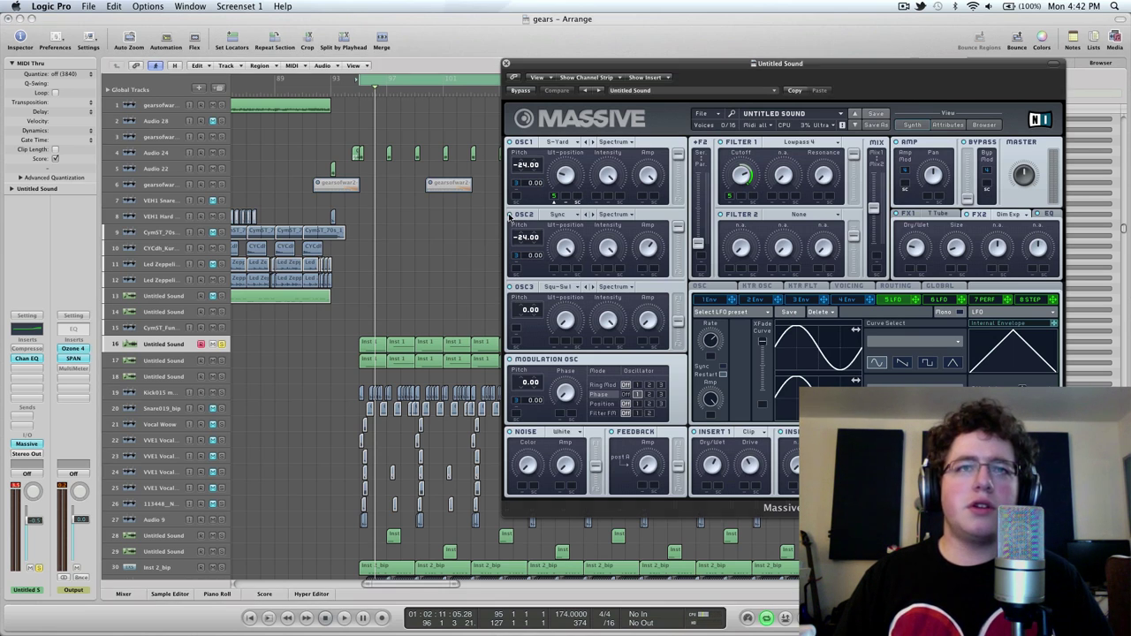
# Step: Play and stop the track 16 bass patch twice to audition it in Massive
pyautogui.press('space')
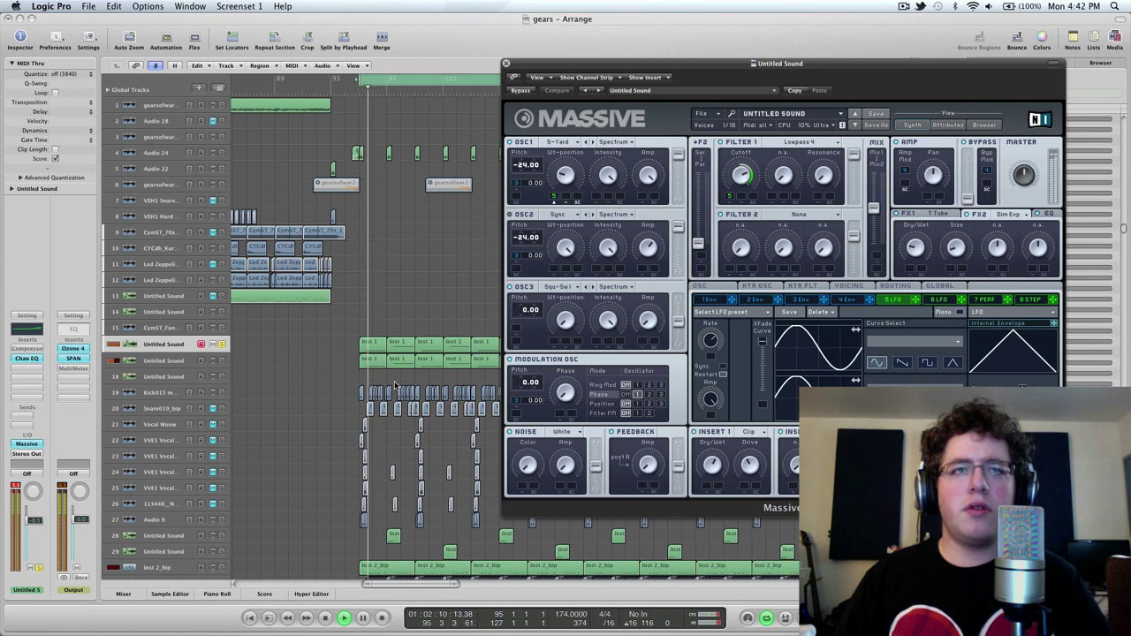
pyautogui.press('space')
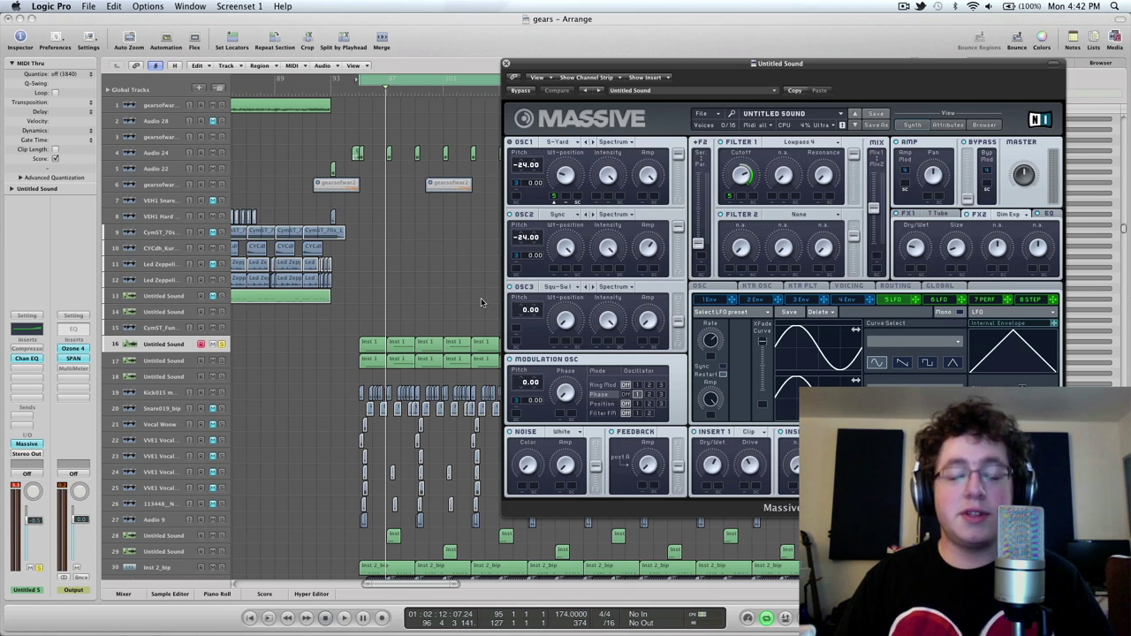
pyautogui.press('space')
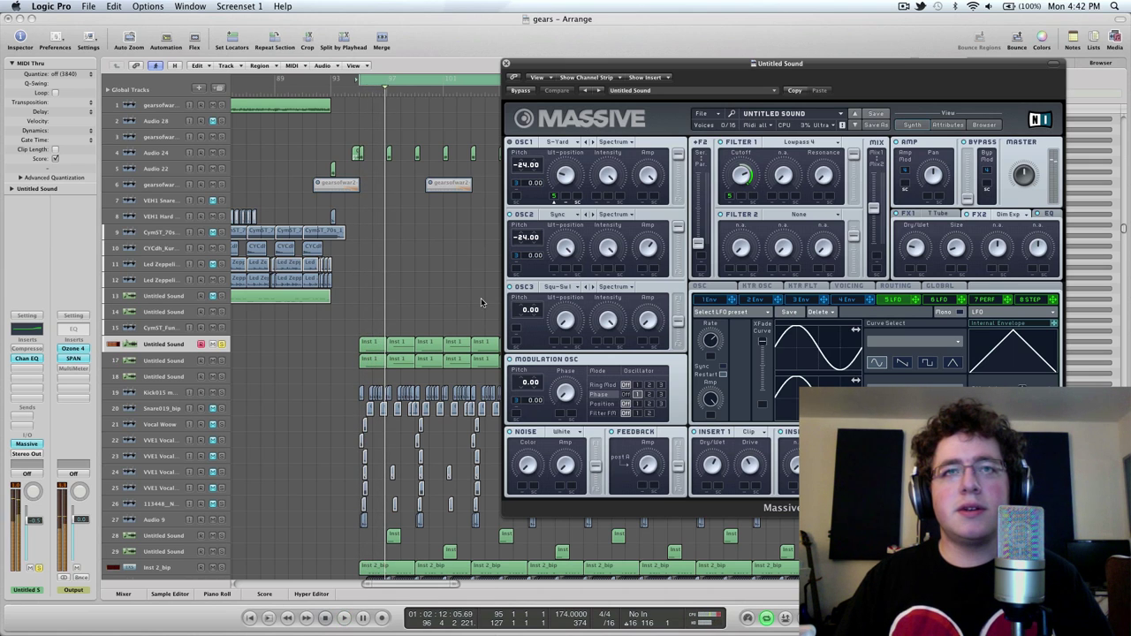
pyautogui.press('space')
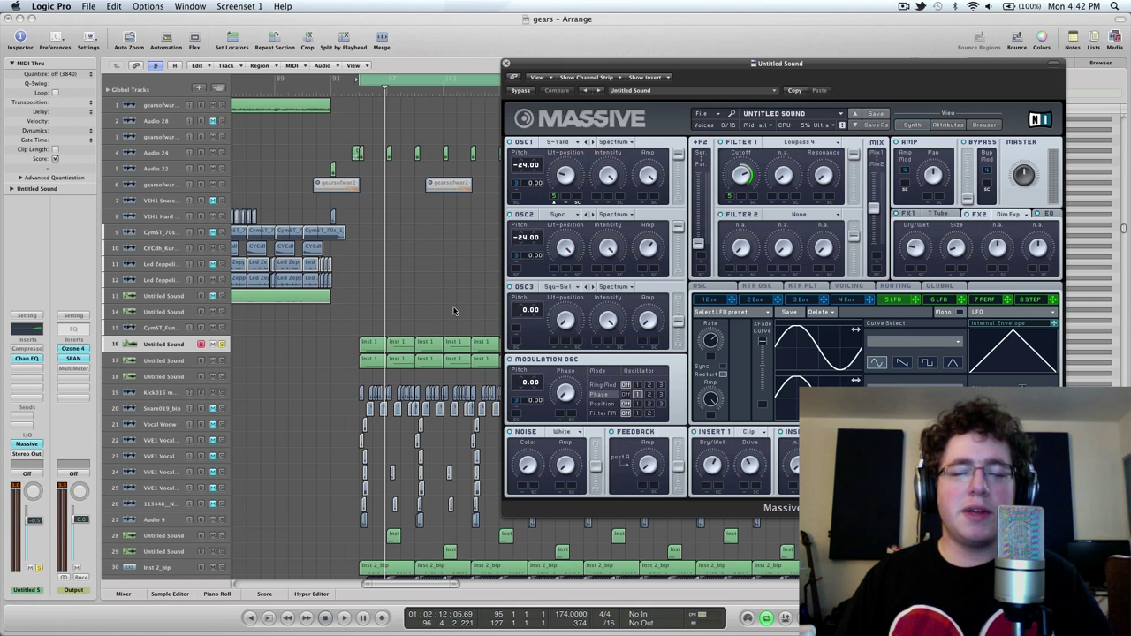
# Step: Play the patch again, view the T Tube distortion settings on FX1, then close Massive
pyautogui.press('space')
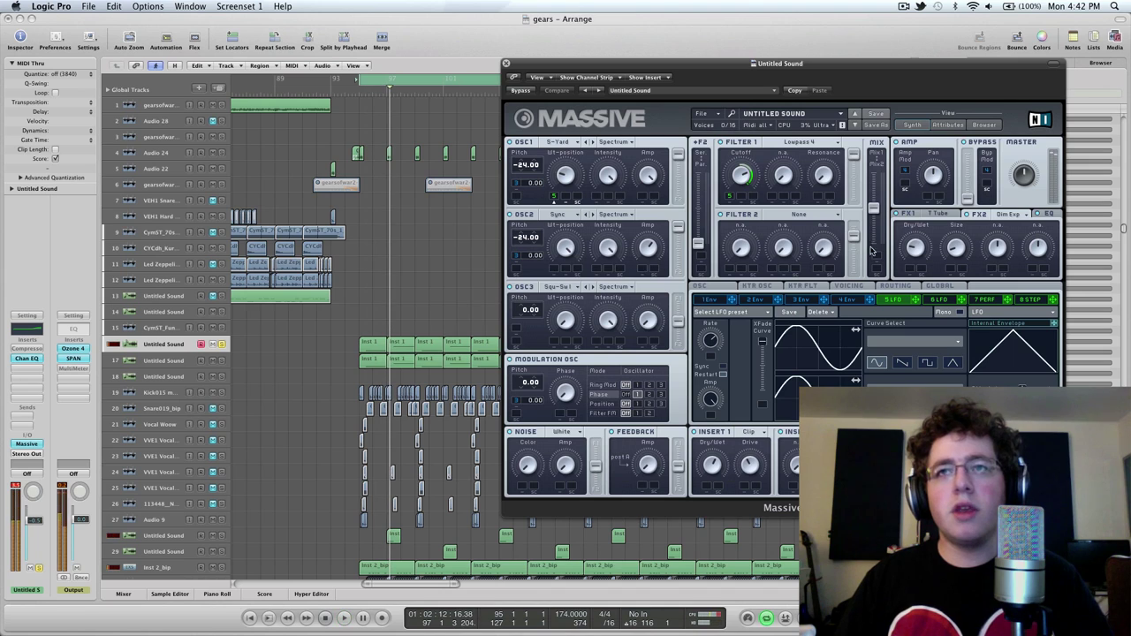
pyautogui.click(905, 214)
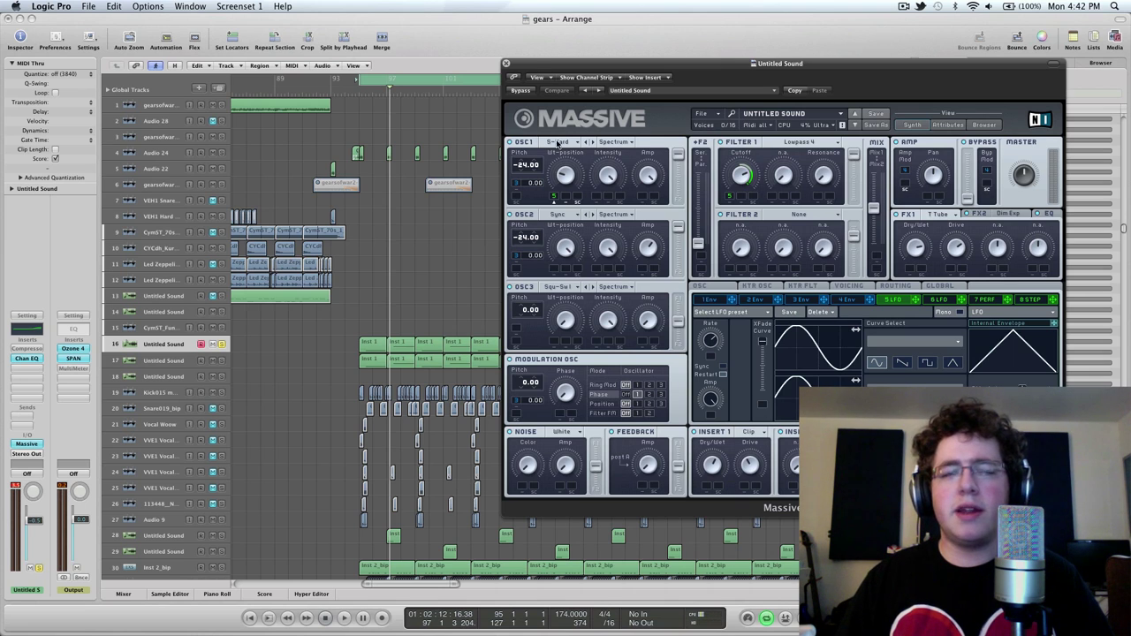
pyautogui.click(507, 64)
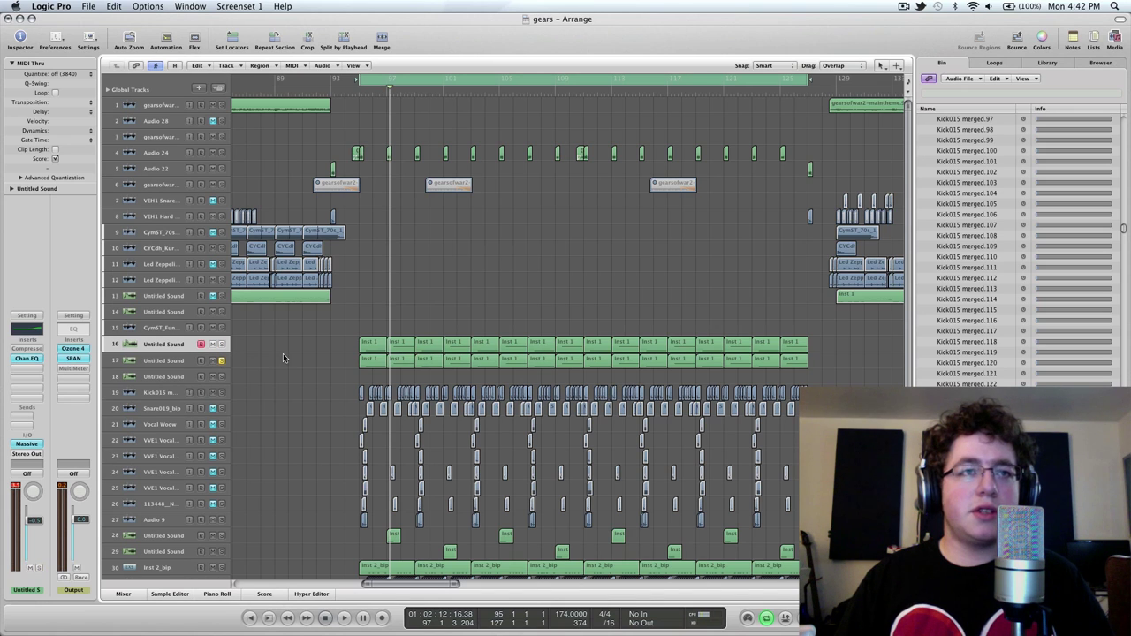
# Step: Scroll to bar 129, set a cycle range from bar 129 to 161, and play it
pyautogui.press('space')
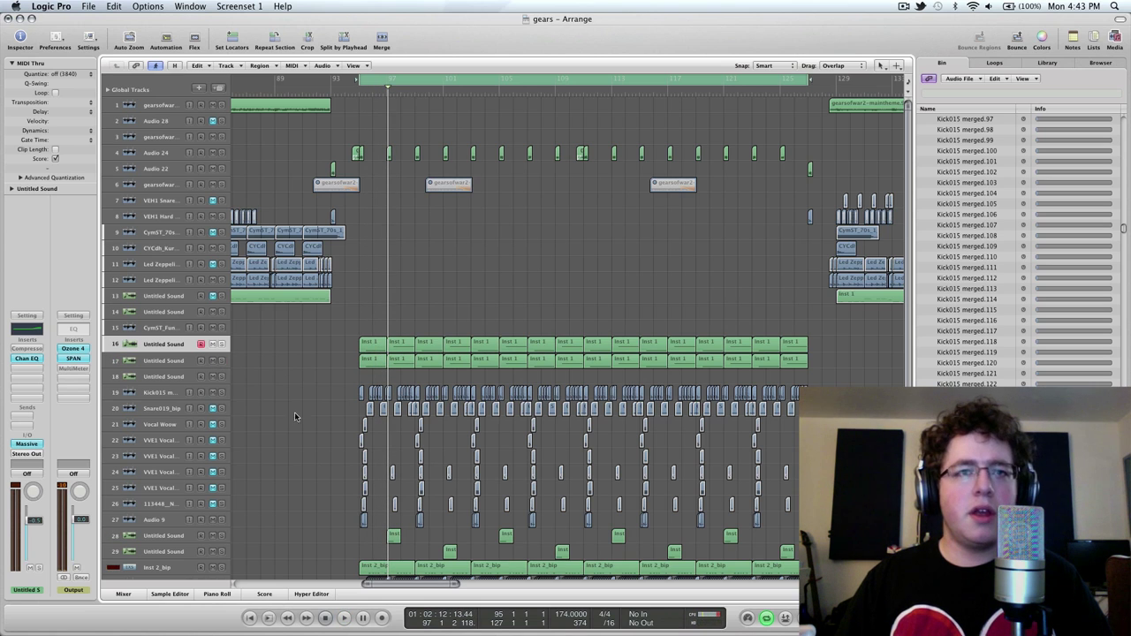
pyautogui.scroll(-2, 296, 415)
pyautogui.moveTo(408, 585); pyautogui.dragTo(468, 584)
pyautogui.scroll(2, 469, 482)
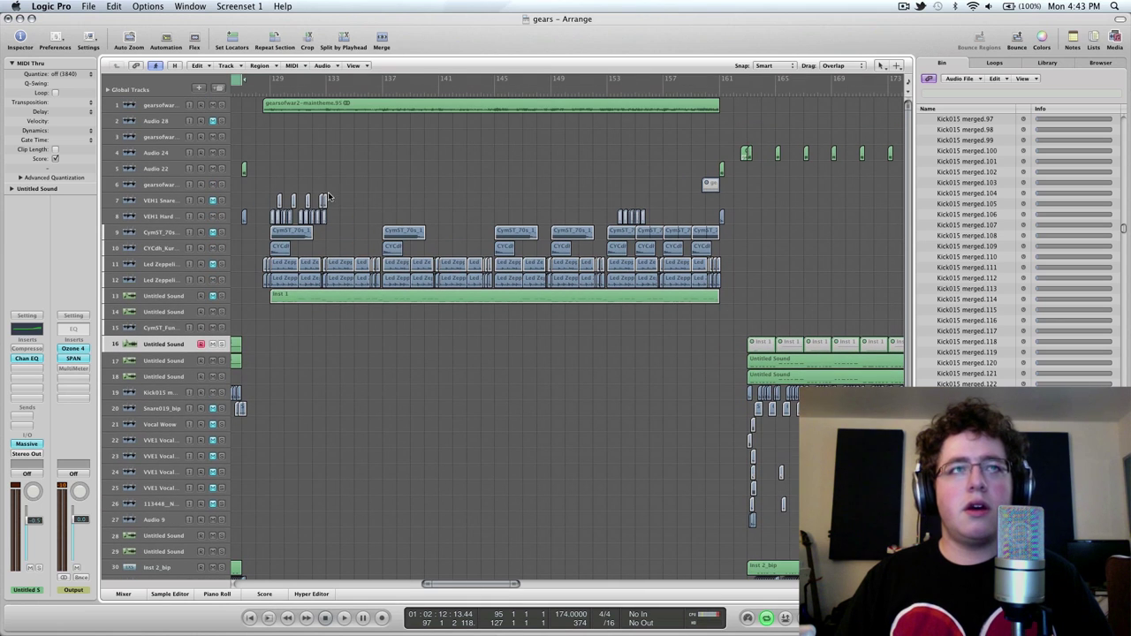
pyautogui.moveTo(256, 83); pyautogui.dragTo(720, 141)
pyautogui.press('space')
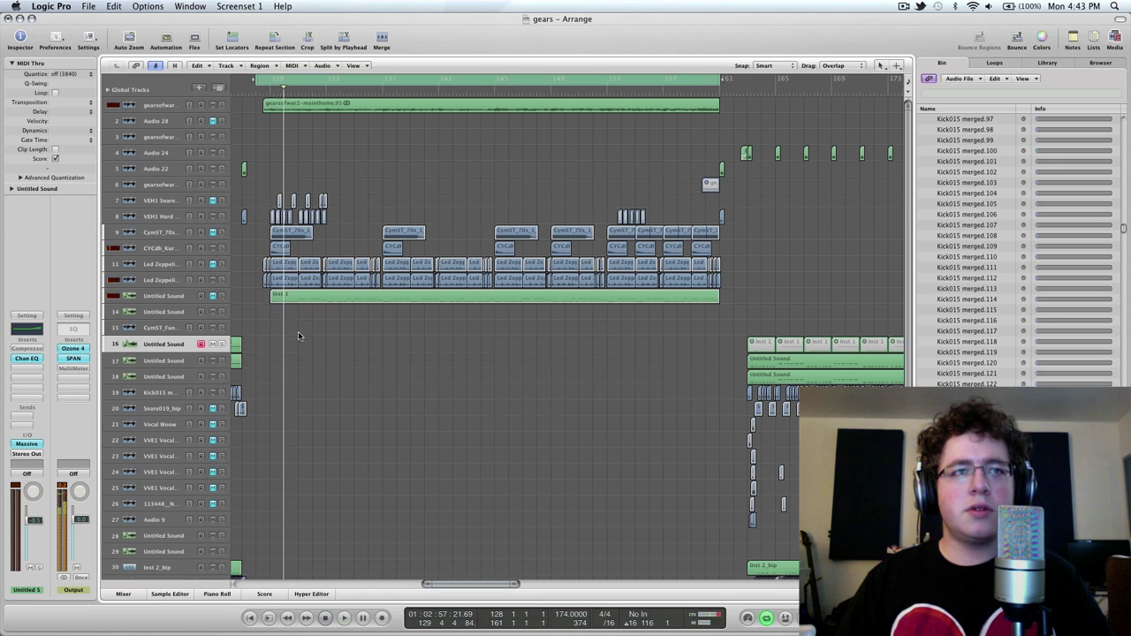
pyautogui.scroll(-4, 298, 331)
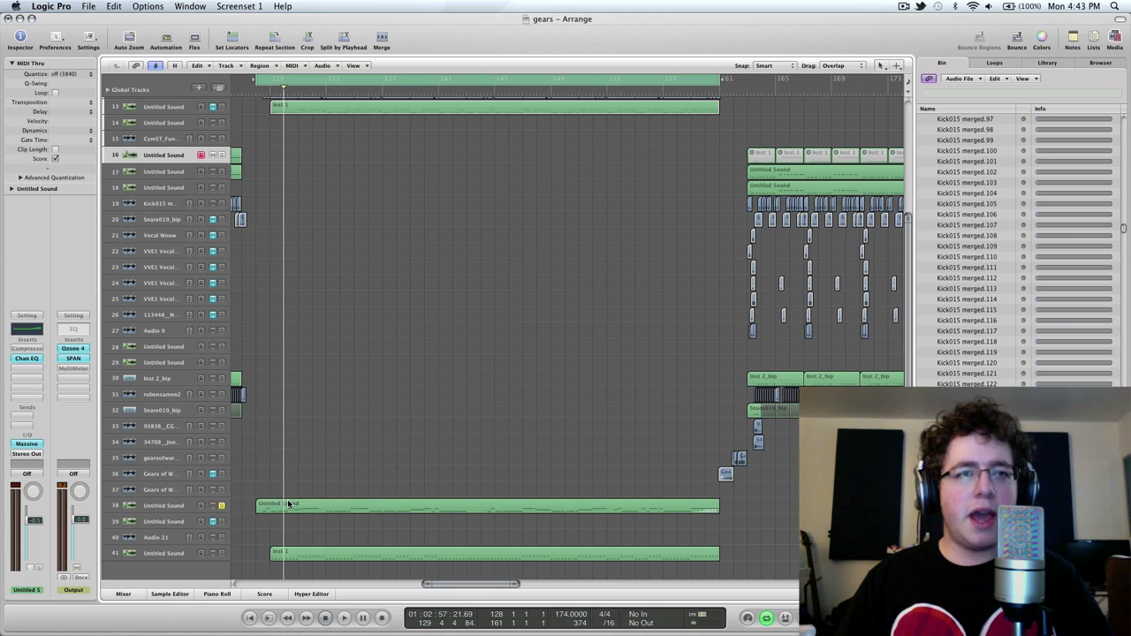
# Step: View track 38's melody notes in the Piano Roll, stop playback near bar 131, and close the editor
pyautogui.doubleClick(288, 504)
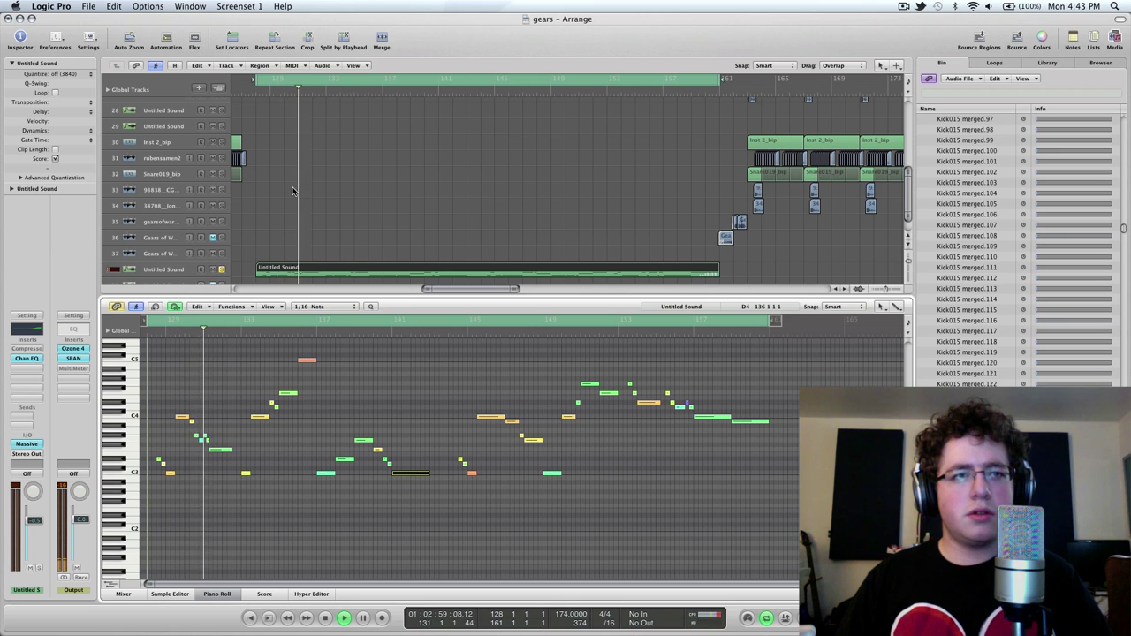
pyautogui.press('space')
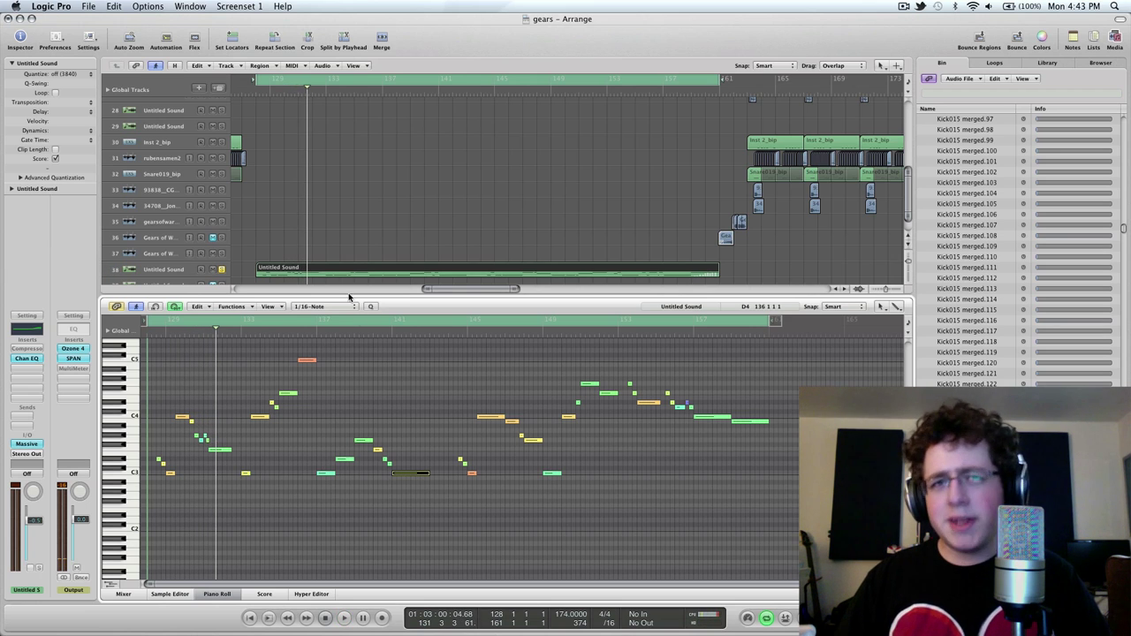
pyautogui.click(217, 594)
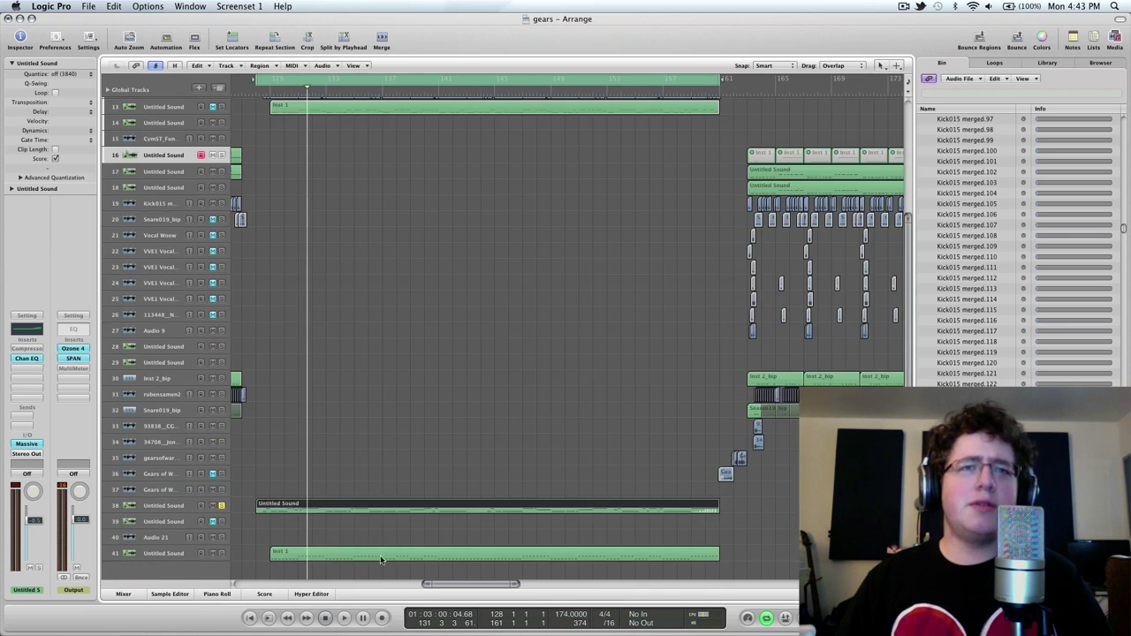
# Step: Replace the old loop with a new cycle range spanning bars 161 to 193 and start playback
pyautogui.scroll(5, 383, 532)
pyautogui.scroll(-5, 382, 532)
pyautogui.scroll(1, 381, 521)
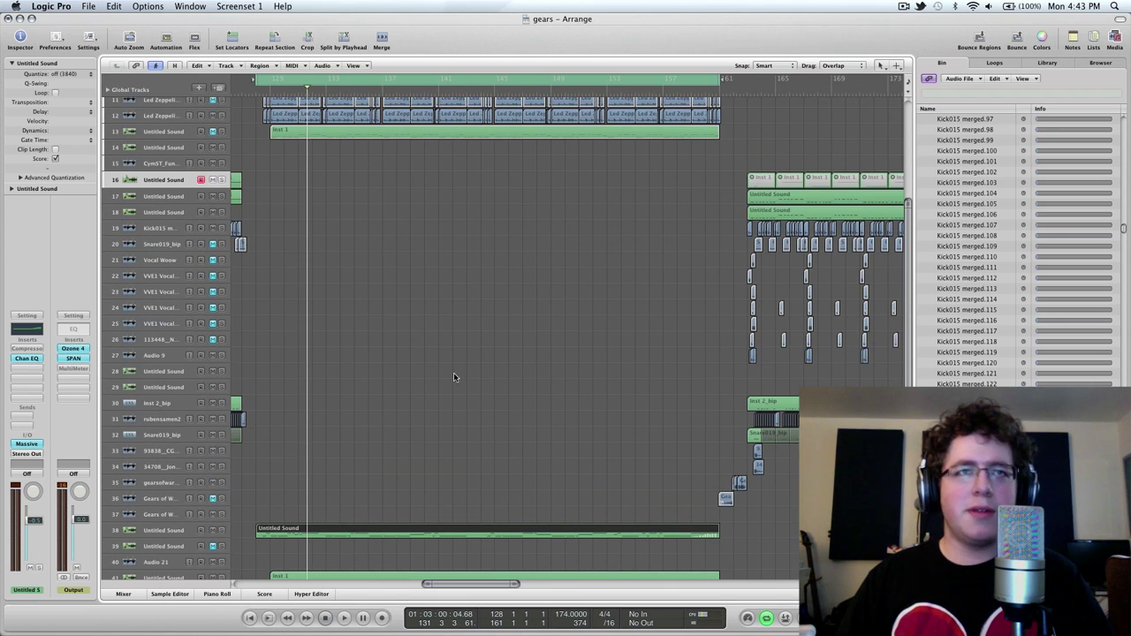
pyautogui.scroll(2, 539, 322)
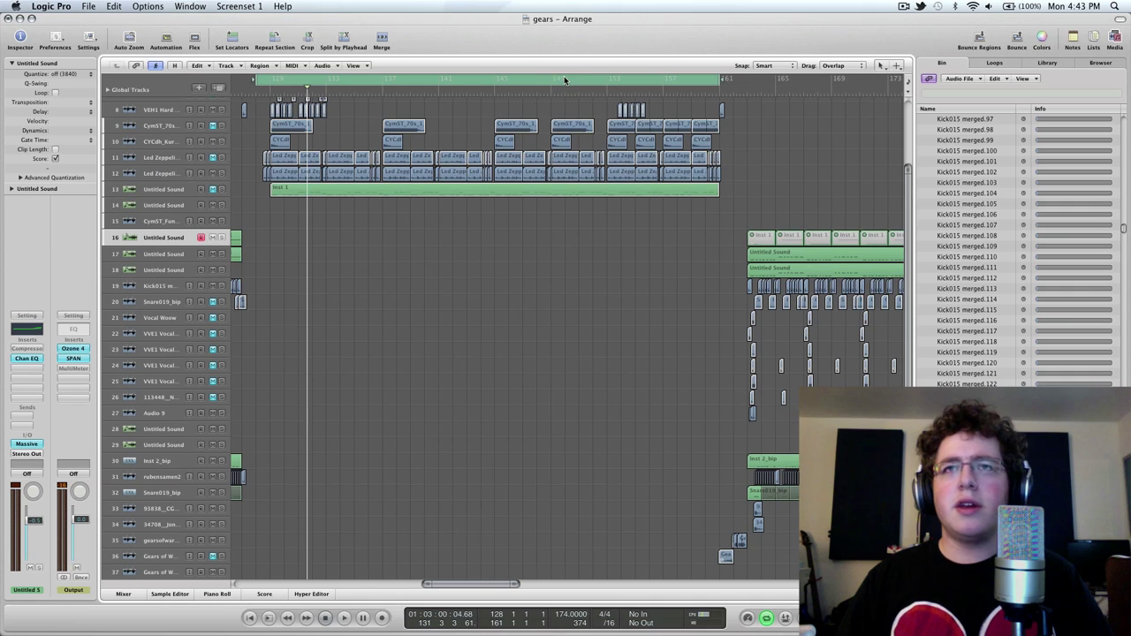
pyautogui.click(678, 84)
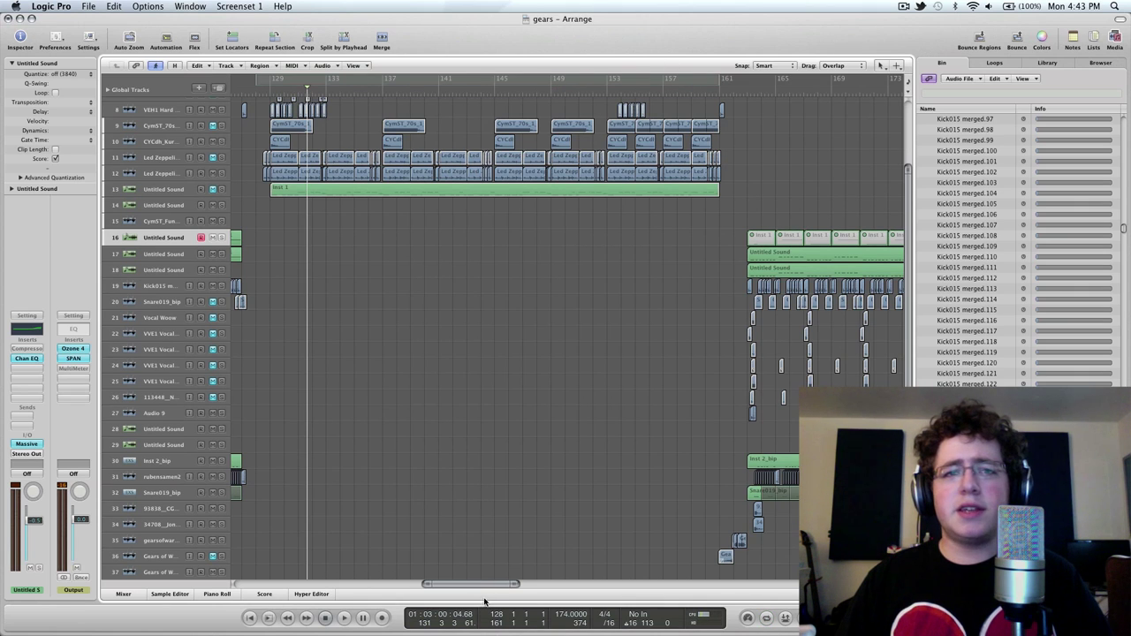
pyautogui.moveTo(495, 587); pyautogui.dragTo(533, 587)
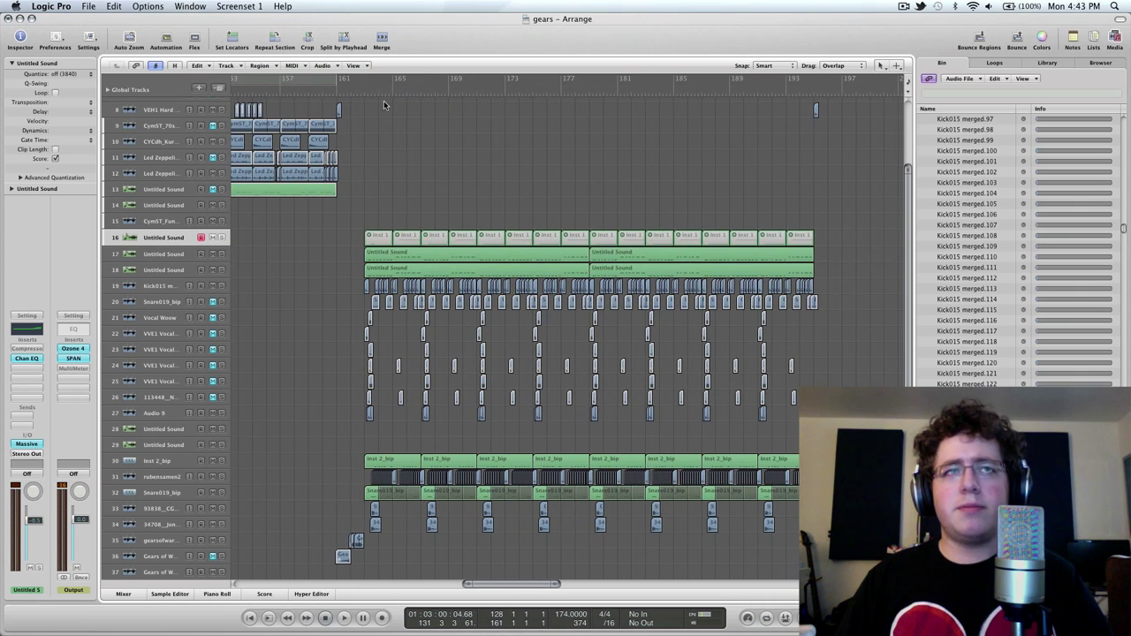
pyautogui.moveTo(383, 81); pyautogui.dragTo(818, 93)
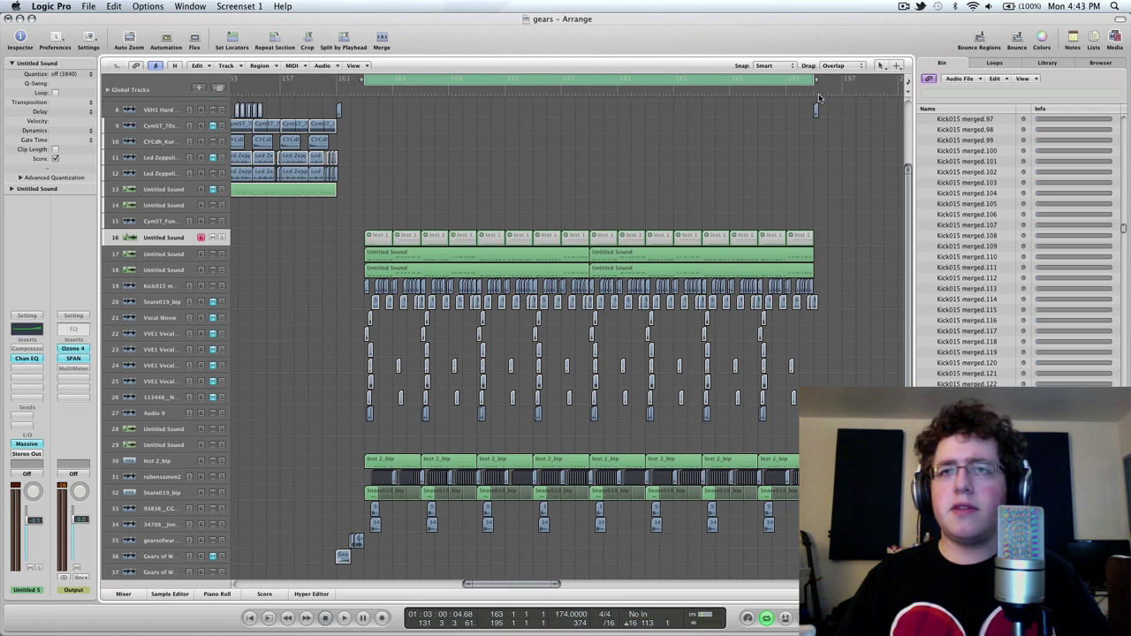
pyautogui.press('space')
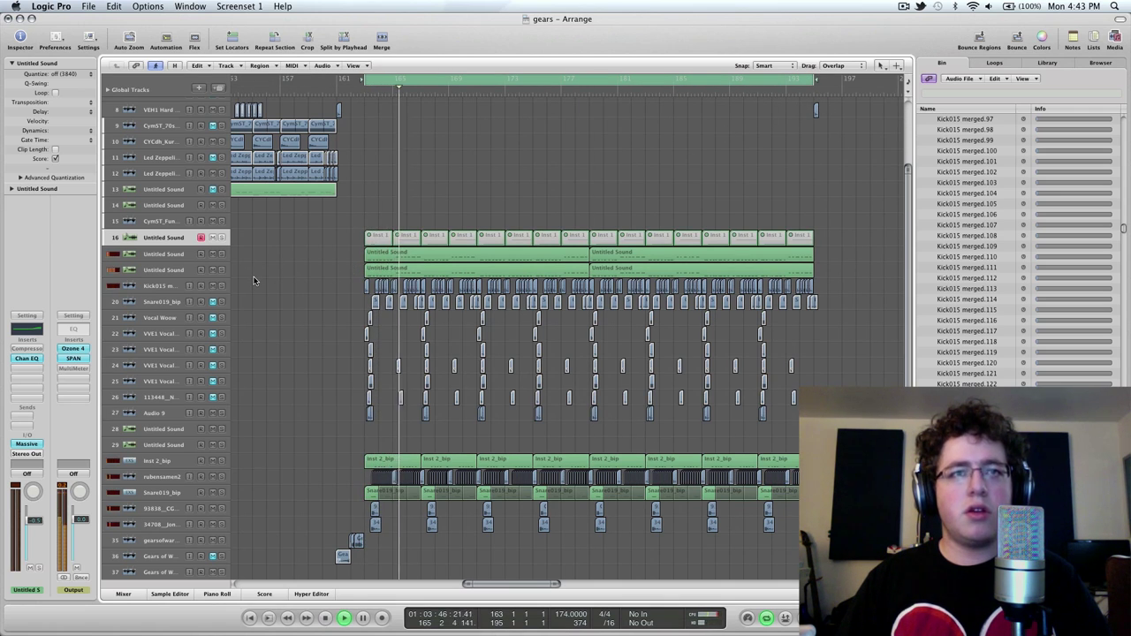
# Step: Select track 17 with its two regions and play the section from its start
pyautogui.scroll(-2, 254, 281)
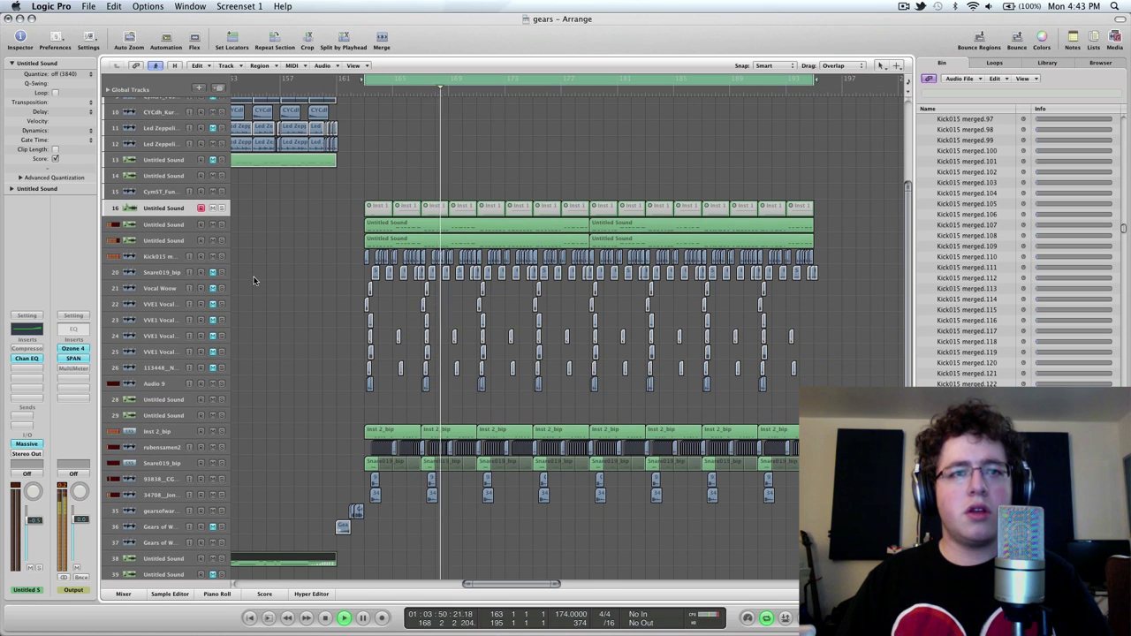
pyautogui.scroll(6, 254, 281)
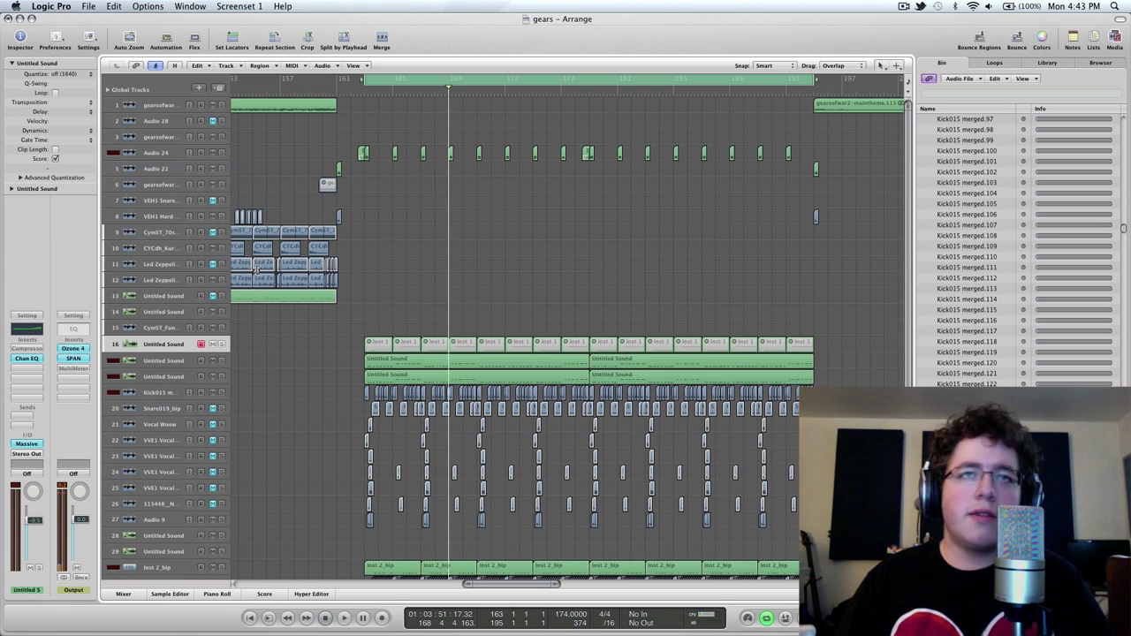
pyautogui.scroll(-3, 256, 273)
pyautogui.scroll(-1, 256, 272)
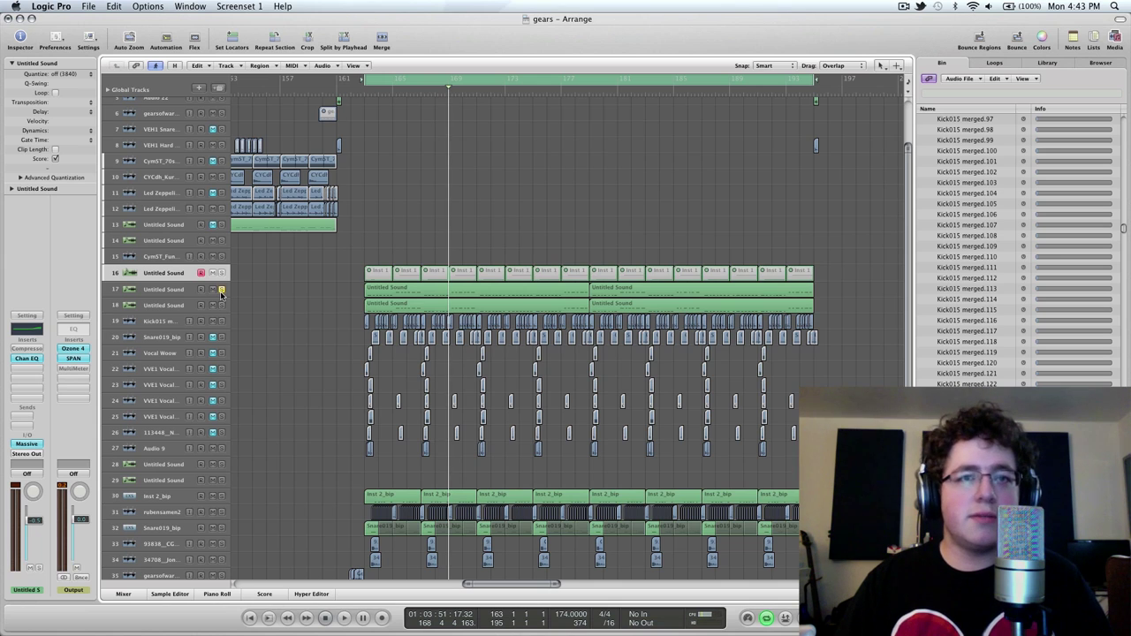
pyautogui.click(185, 293)
pyautogui.hotkey('shift', 'Return')
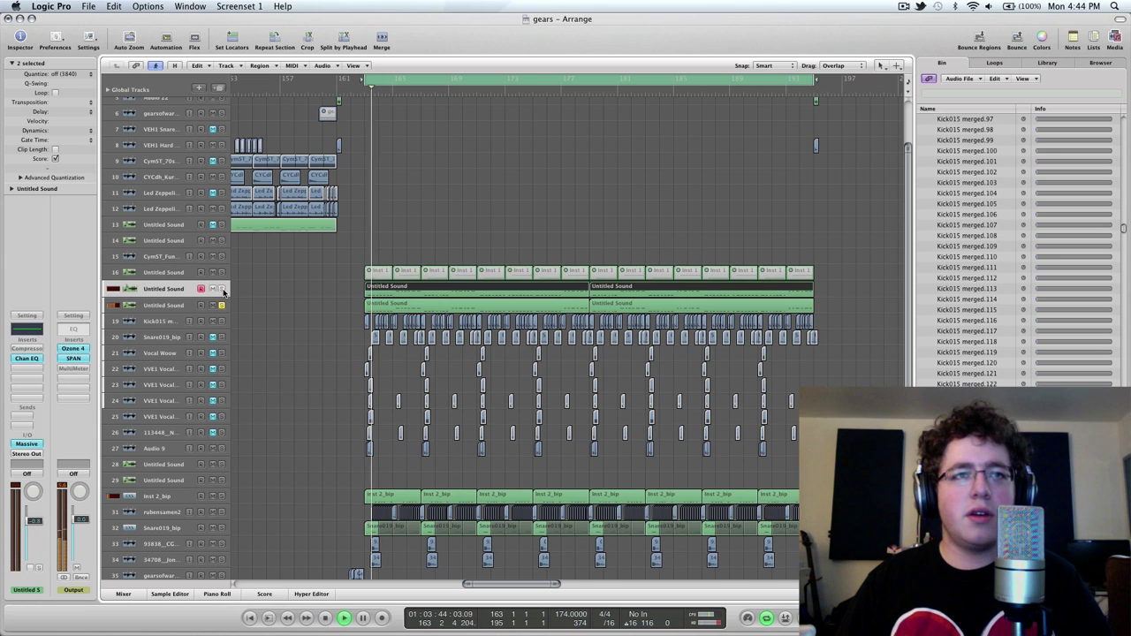
pyautogui.press('space')
pyautogui.doubleClick(144, 304)
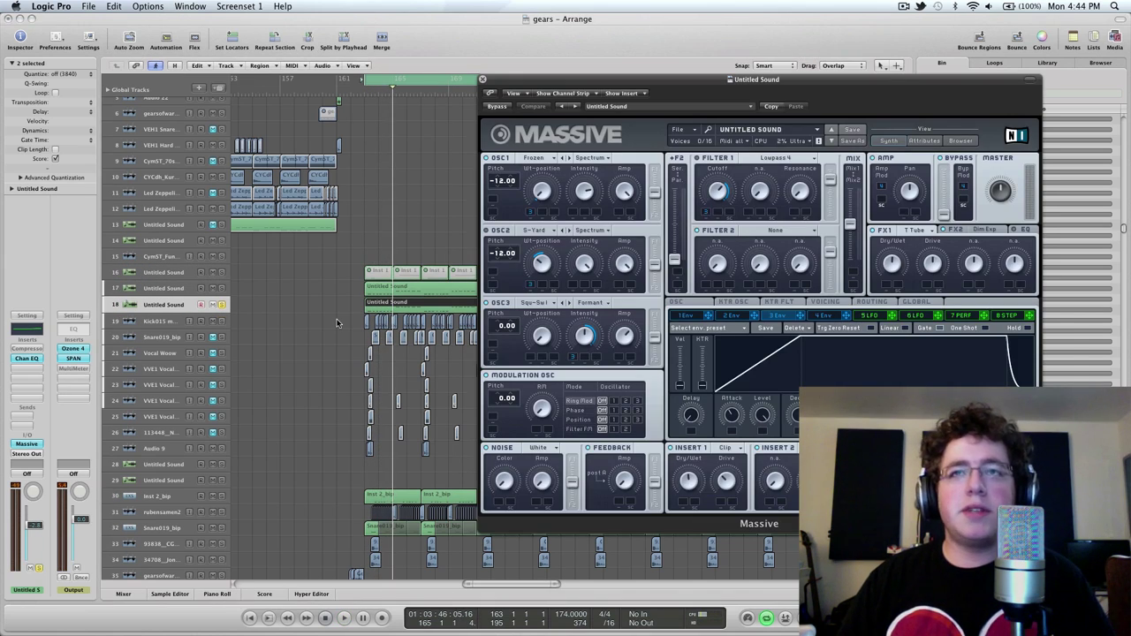
pyautogui.moveTo(513, 82); pyautogui.dragTo(562, 94)
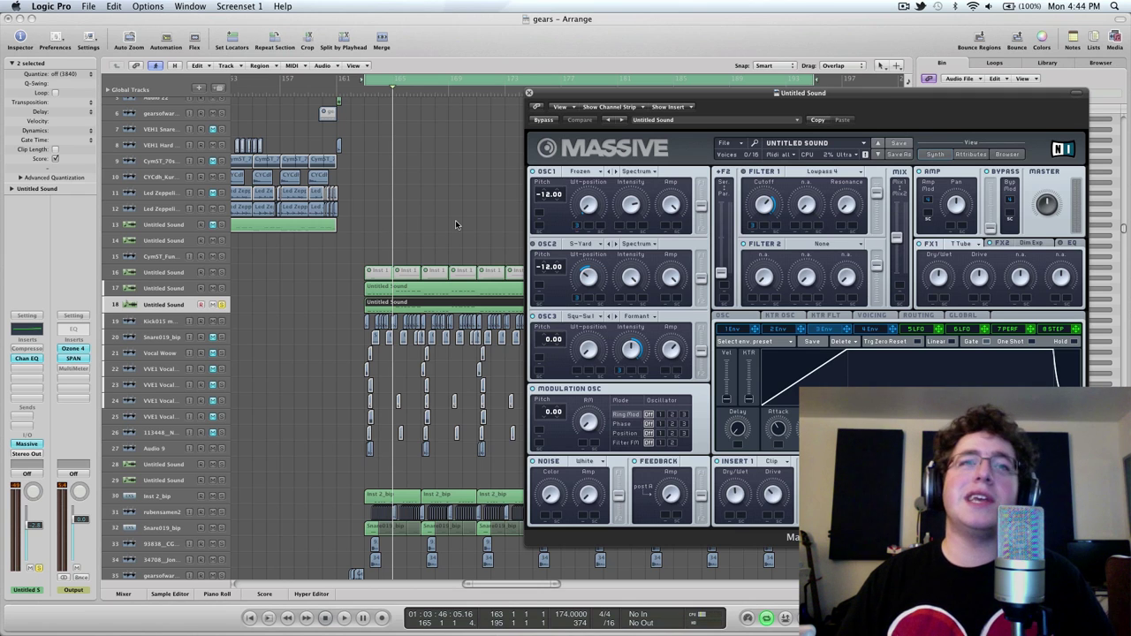
pyautogui.press('space')
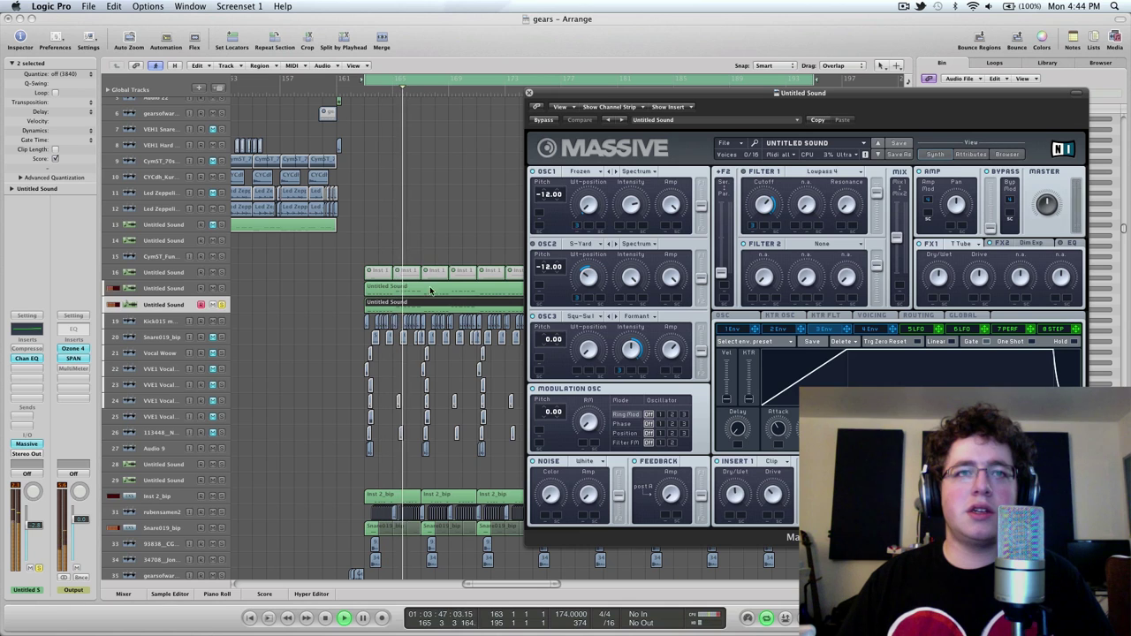
pyautogui.click(530, 94)
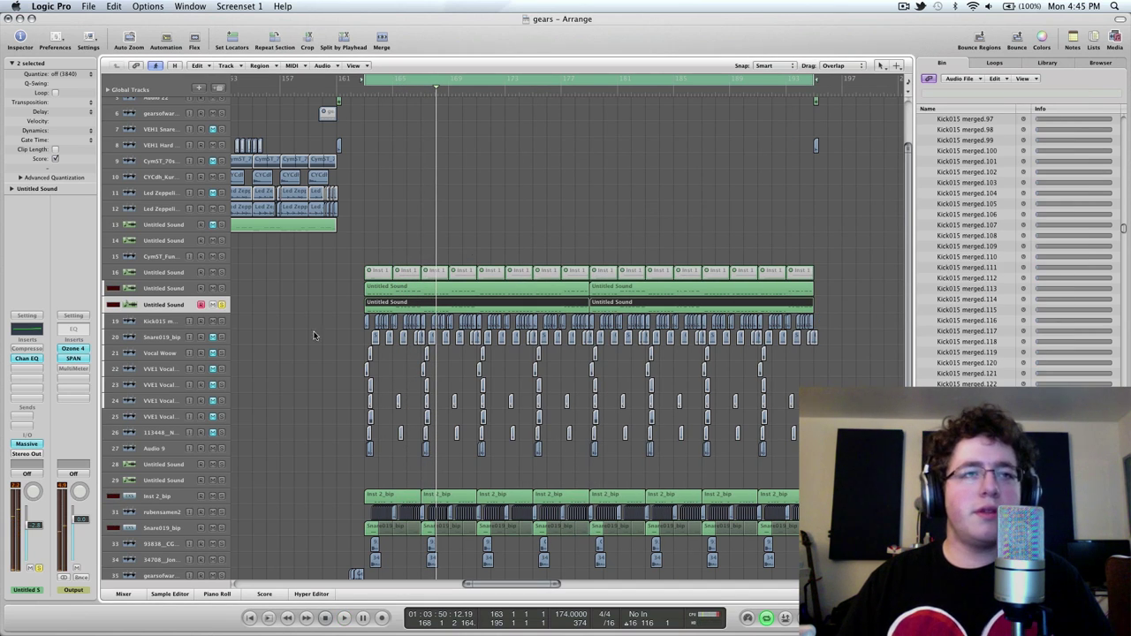